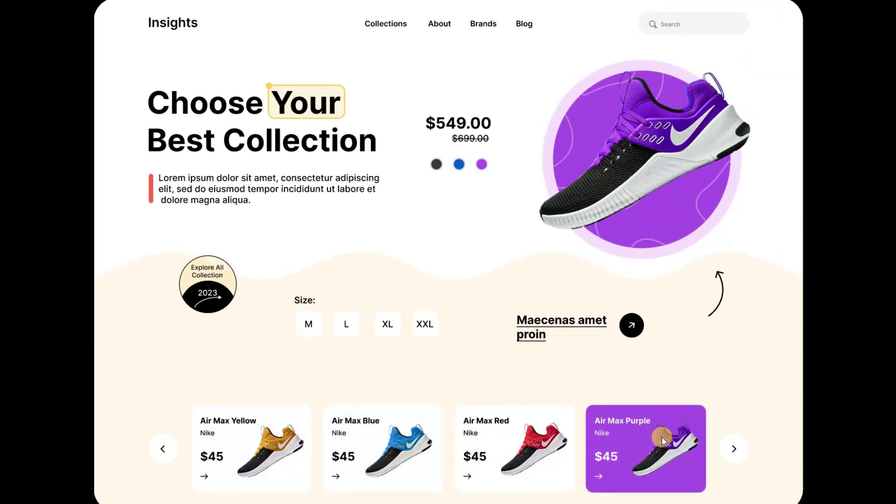
Step: Cycle the prototype's featured shoe through the Red, Blue and Yellow cards in presentation view
{"action": "left_click", "coordinate": [518, 448]}
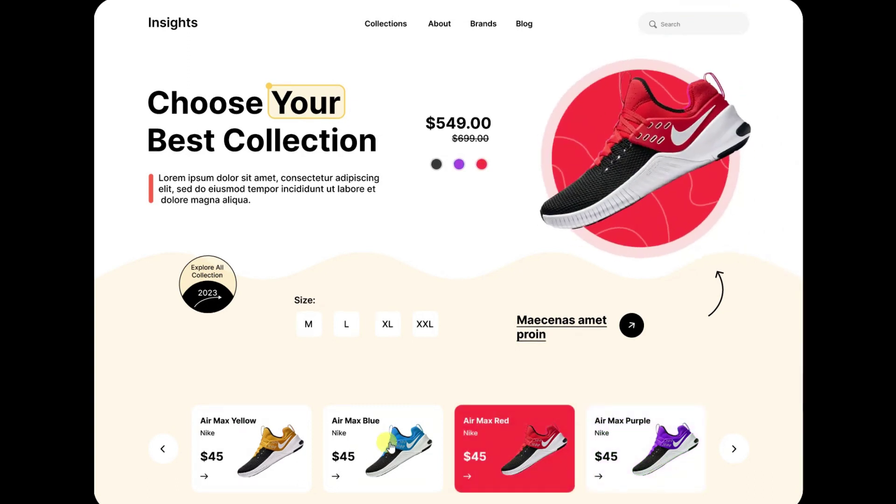
{"action": "left_click", "coordinate": [391, 447]}
{"action": "left_click", "coordinate": [238, 451]}
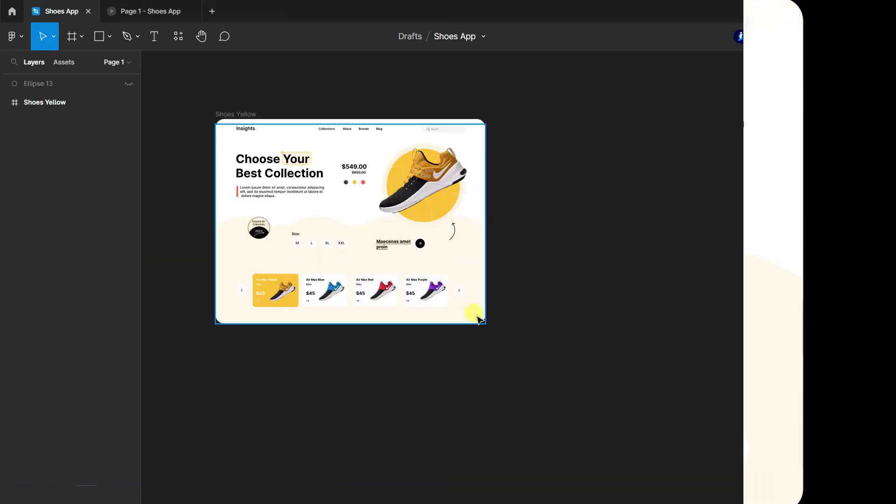
Step: Leave the prototype and expand the Shoes Yellow frame's layers in the editor
{"action": "left_click", "coordinate": [251, 92]}
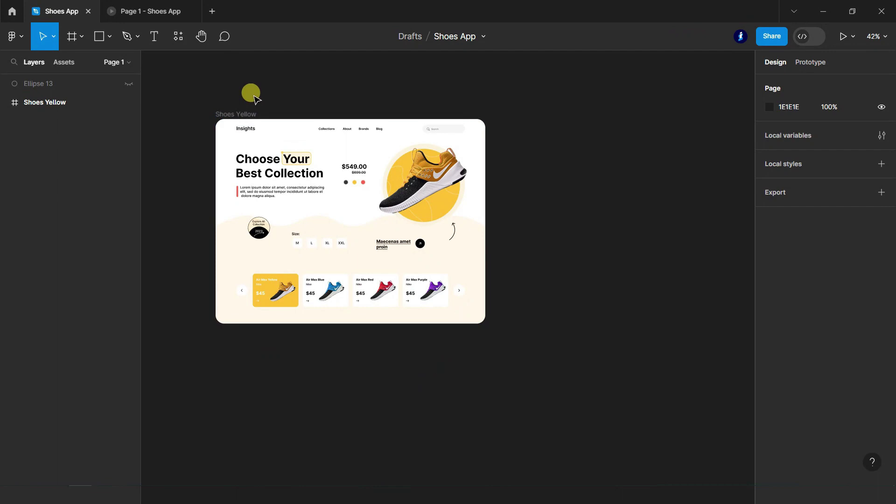
{"action": "scroll", "coordinate": [345, 134], "scroll_direction": "up", "scroll_amount": 2}
{"action": "scroll", "coordinate": [346, 139], "scroll_direction": "up", "scroll_amount": 1}
{"action": "scroll", "coordinate": [346, 137], "scroll_direction": "down", "scroll_amount": 2}
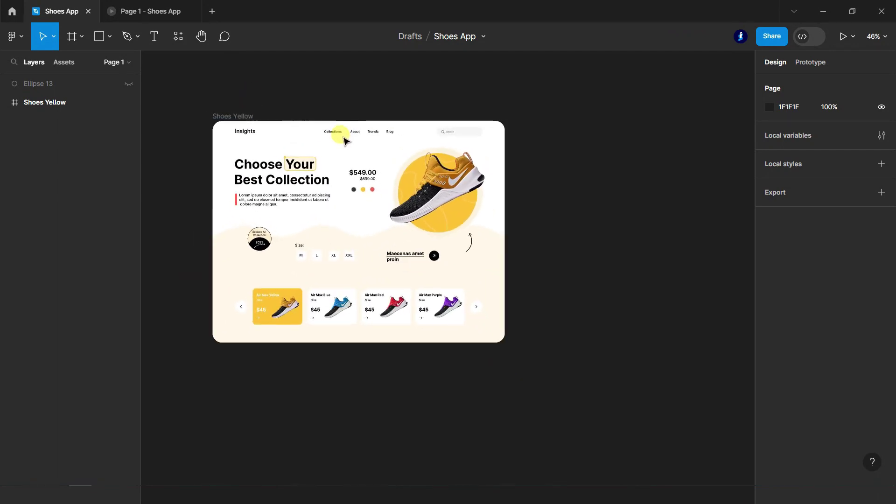
{"action": "left_click", "coordinate": [9, 109]}
{"action": "scroll", "coordinate": [351, 263], "scroll_direction": "down", "scroll_amount": 2}
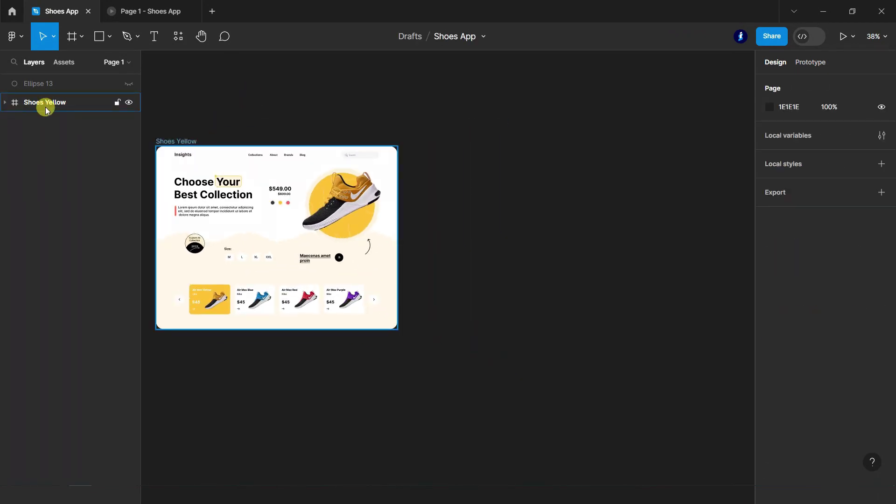
{"action": "left_click", "coordinate": [43, 104]}
{"action": "left_click", "coordinate": [6, 102]}
{"action": "scroll", "coordinate": [536, 315], "scroll_direction": "down", "scroll_amount": 1}
{"action": "scroll", "coordinate": [502, 280], "scroll_direction": "up", "scroll_amount": 1}
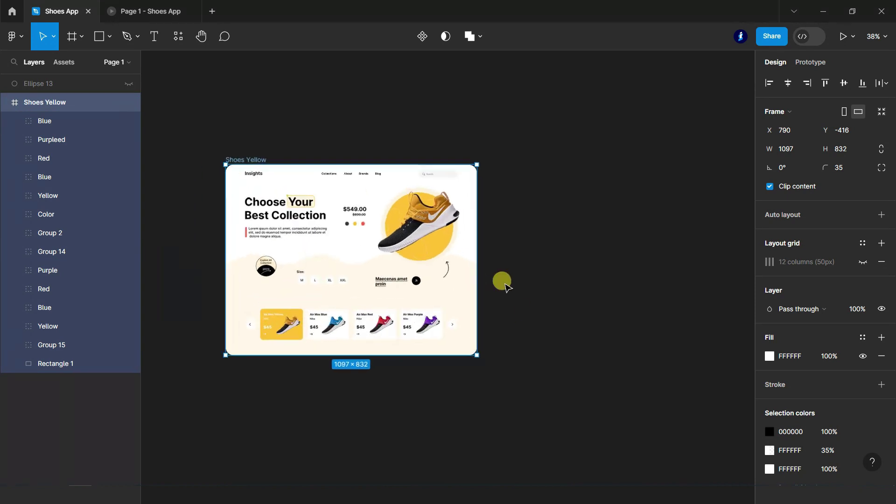
{"action": "scroll", "coordinate": [502, 280], "scroll_direction": "up", "scroll_amount": 1}
Step: Move the Purple, Red, Blue and Yellow shoe groups out of the Shoes Yellow frame
{"action": "left_click", "coordinate": [48, 320]}
{"action": "left_click", "coordinate": [47, 290], "text": "shift"}
{"action": "left_click", "coordinate": [47, 271], "text": "shift"}
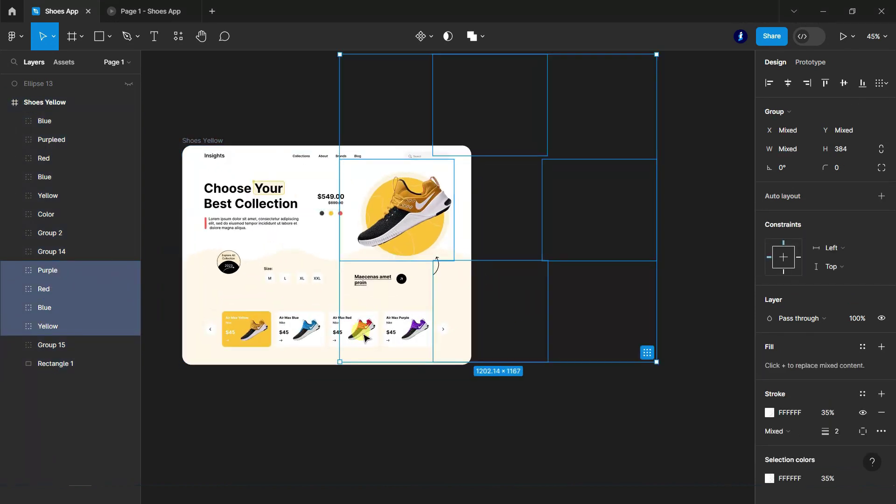
{"action": "scroll", "coordinate": [355, 332], "scroll_direction": "down", "scroll_amount": 2}
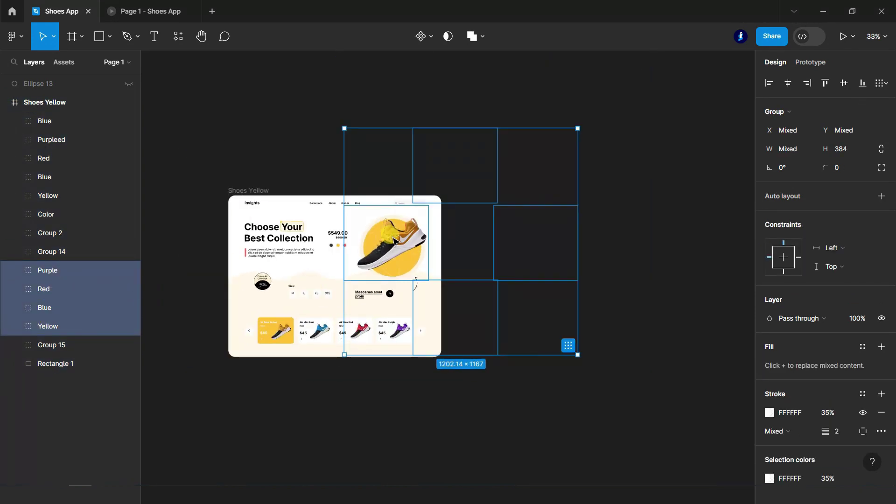
{"action": "left_click_drag", "start_coordinate": [395, 242], "coordinate": [527, 234]}
{"action": "scroll", "coordinate": [526, 235], "scroll_direction": "down", "scroll_amount": 1}
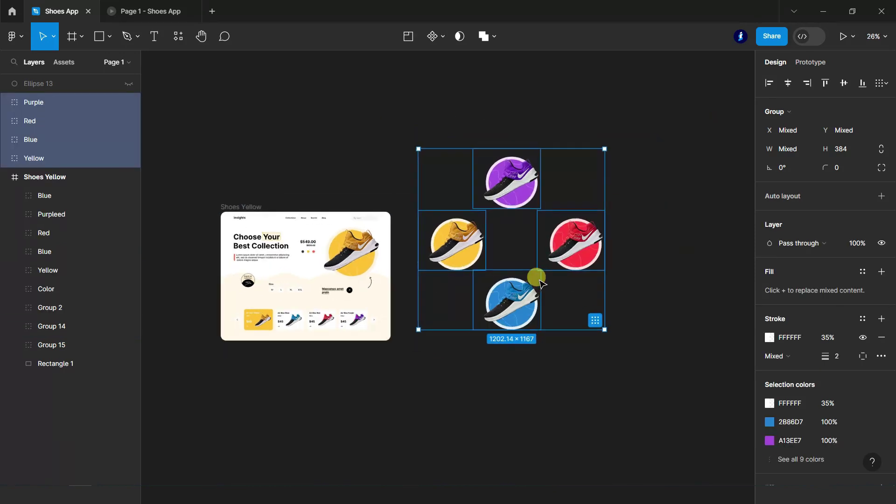
Step: Delete the old Group 15 shoe layer
{"action": "double_click", "coordinate": [61, 346]}
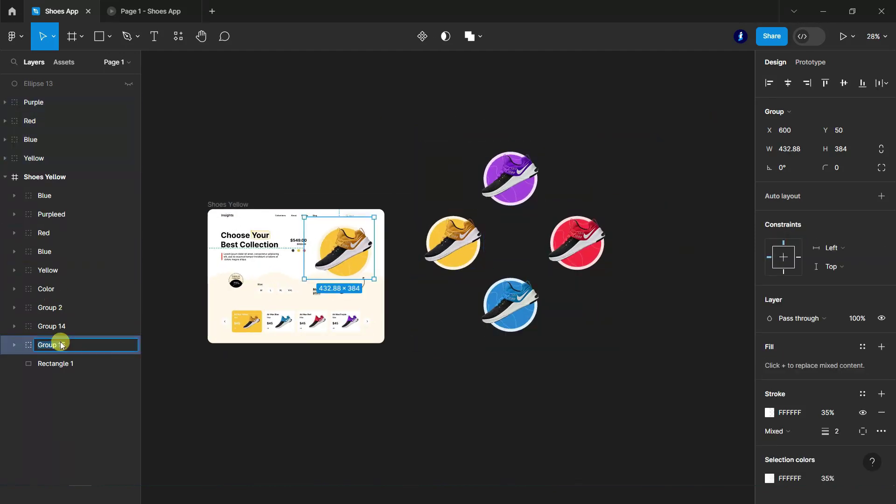
{"action": "left_click", "coordinate": [49, 386]}
{"action": "left_click", "coordinate": [124, 345]}
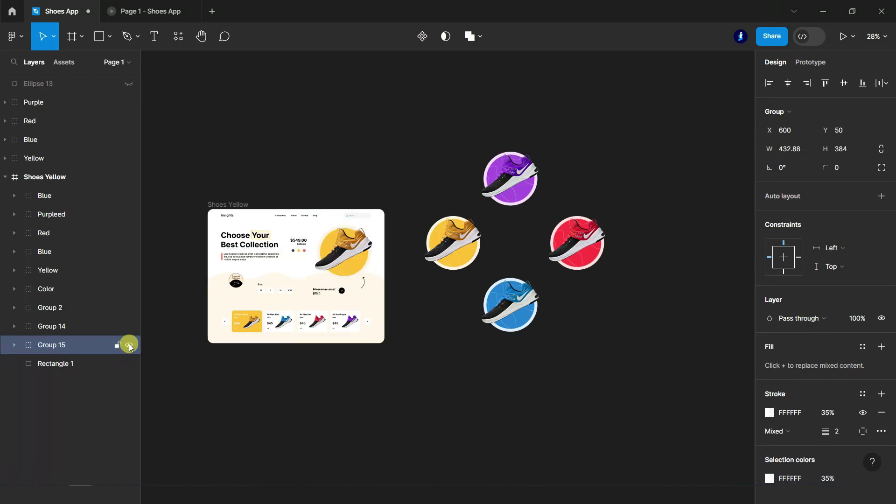
{"action": "left_click", "coordinate": [129, 345]}
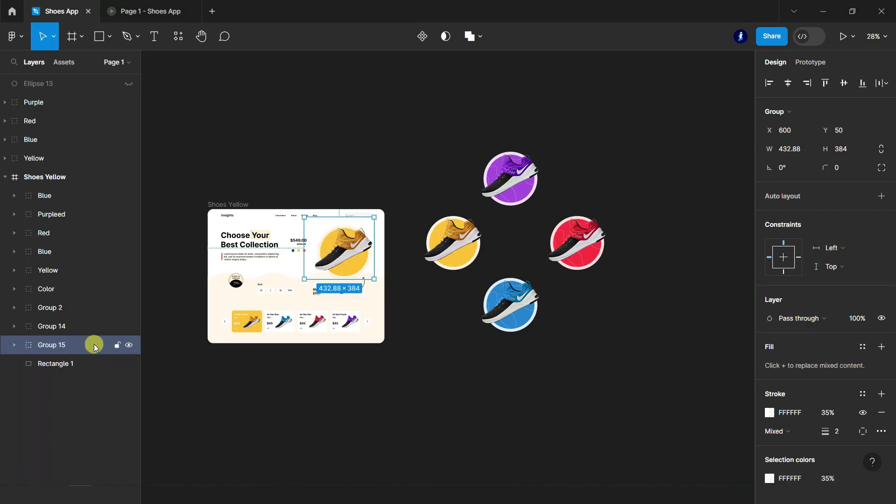
{"action": "key", "text": "Delete"}
{"action": "left_click", "coordinate": [527, 242]}
Step: Shrink the four shoe circles slightly and position them with yellow in the hero spot
{"action": "scroll", "coordinate": [527, 242], "scroll_direction": "up", "scroll_amount": 1}
{"action": "left_click_drag", "start_coordinate": [160, 136], "coordinate": [625, 365]}
{"action": "left_click", "coordinate": [534, 198]}
{"action": "left_click_drag", "start_coordinate": [409, 113], "coordinate": [640, 389]}
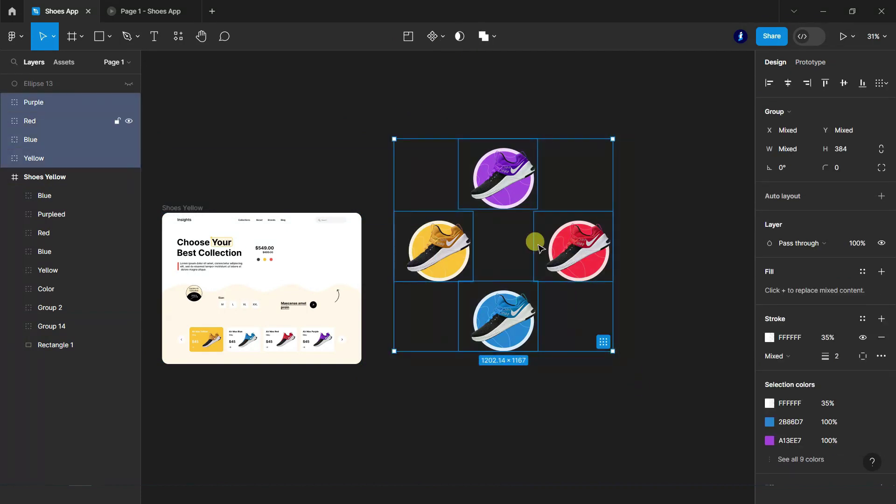
{"action": "left_click_drag", "start_coordinate": [539, 247], "coordinate": [457, 255]}
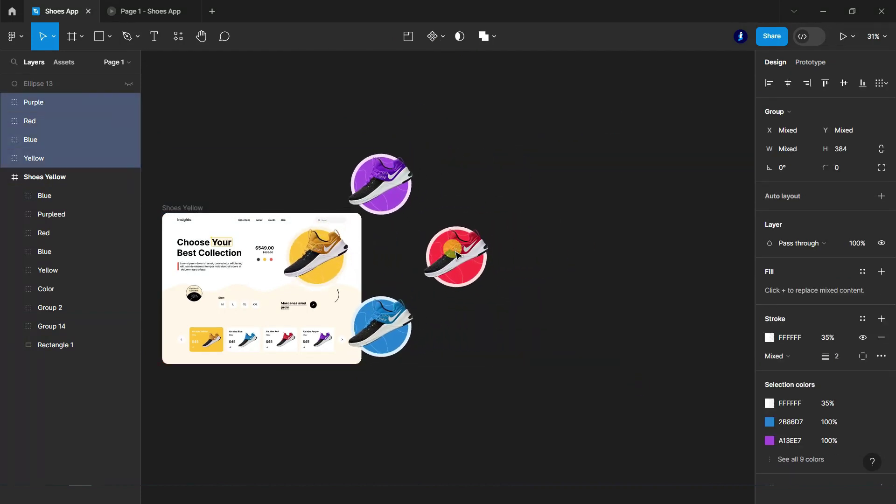
{"action": "key", "text": "shift+2"}
{"action": "left_click_drag", "start_coordinate": [346, 271], "coordinate": [342, 272]}
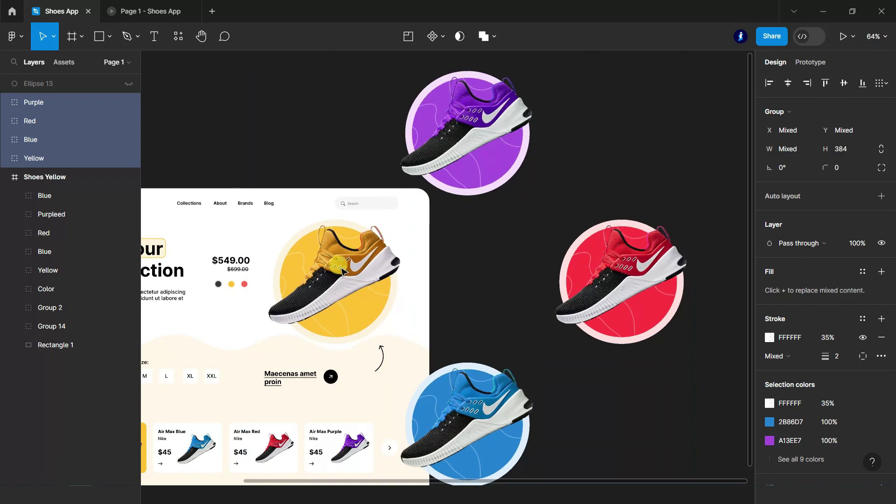
{"action": "scroll", "coordinate": [504, 274], "scroll_direction": "down", "scroll_amount": 3, "text": "ctrl"}
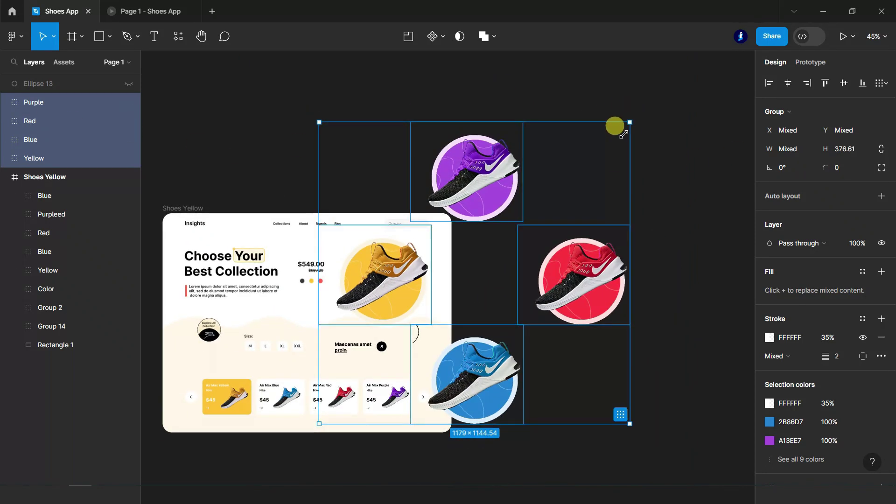
{"action": "left_click_drag", "start_coordinate": [636, 116], "coordinate": [614, 137]}
{"action": "left_click_drag", "start_coordinate": [396, 280], "coordinate": [398, 279]}
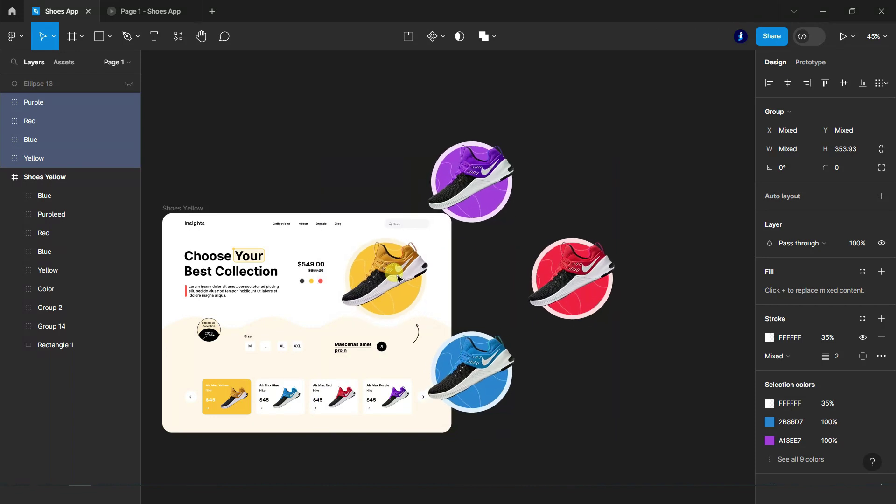
{"action": "left_click", "coordinate": [672, 226]}
Step: Put the Purple, Red, Blue and Yellow groups back inside Shoes Yellow in the Layers panel
{"action": "scroll", "coordinate": [576, 310], "scroll_direction": "up", "scroll_amount": 2, "text": "ctrl"}
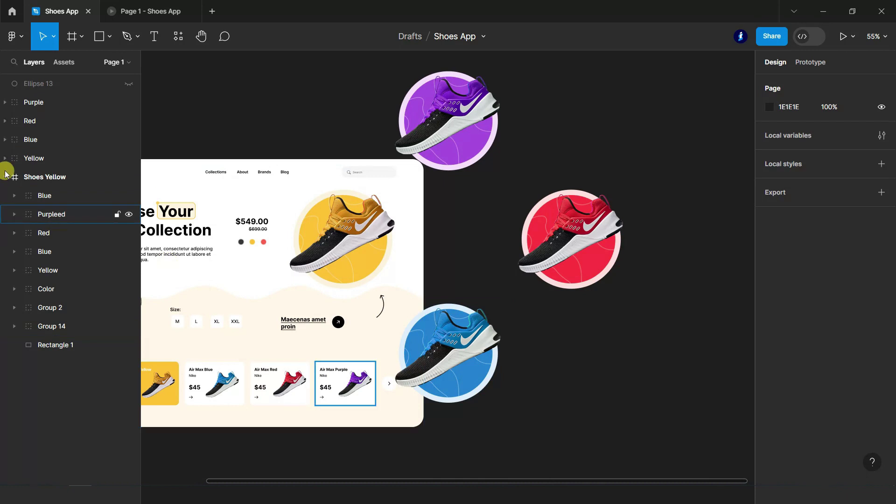
{"action": "left_click", "coordinate": [33, 158]}
{"action": "left_click", "coordinate": [44, 101], "text": "shift"}
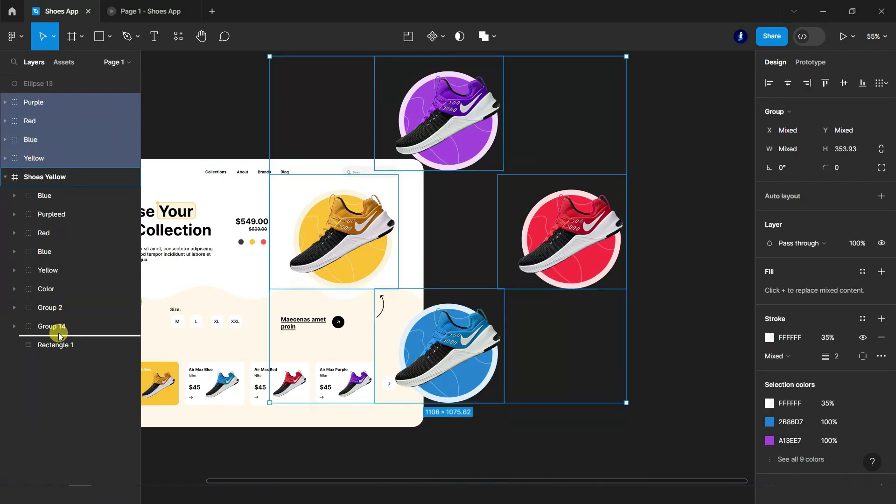
{"action": "left_click_drag", "start_coordinate": [59, 335], "coordinate": [60, 336]}
{"action": "left_click", "coordinate": [652, 252]}
{"action": "scroll", "coordinate": [644, 306], "scroll_direction": "down", "scroll_amount": 3, "text": "ctrl"}
{"action": "scroll", "coordinate": [644, 306], "scroll_direction": "down", "scroll_amount": 1}
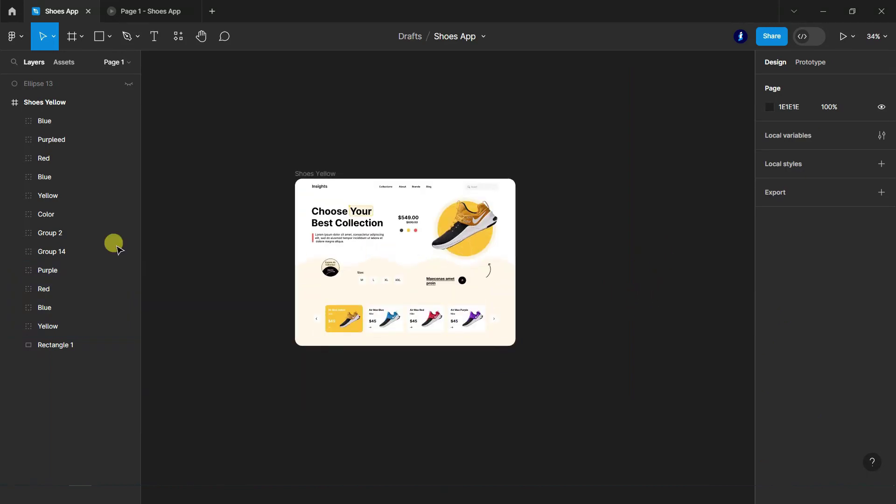
{"action": "left_click", "coordinate": [40, 101]}
{"action": "scroll", "coordinate": [405, 261], "scroll_direction": "down", "scroll_amount": 1}
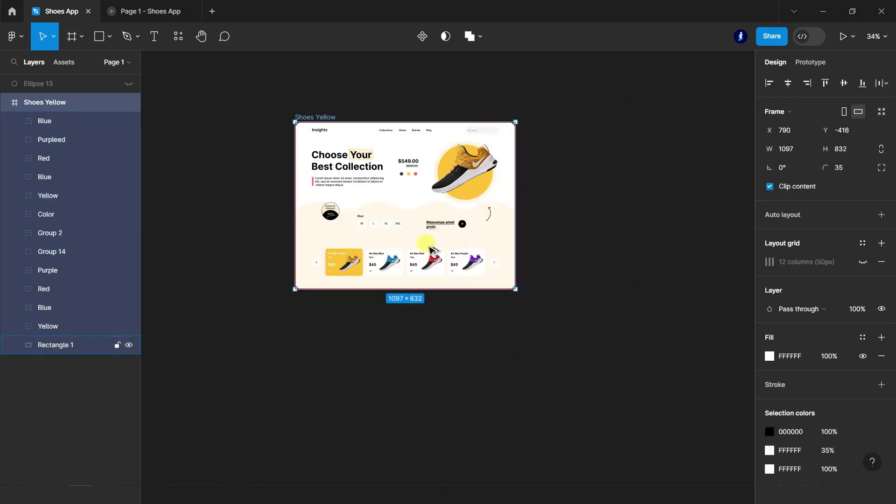
Step: Duplicate Shoes Yellow below the original and name the copy Shoes Blue
{"action": "left_click_drag", "start_coordinate": [443, 155], "coordinate": [443, 338], "text": "alt"}
{"action": "scroll", "coordinate": [224, 274], "scroll_direction": "down", "scroll_amount": 2}
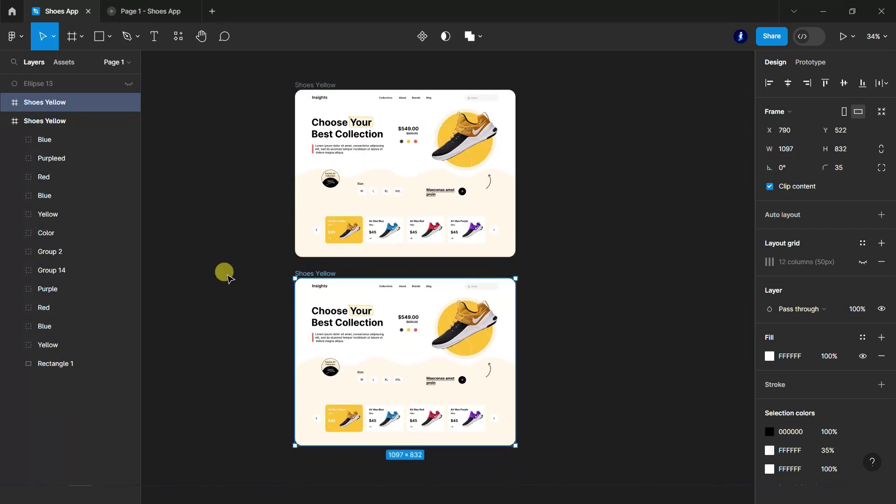
{"action": "left_click", "coordinate": [6, 121]}
{"action": "type", "text": "Blu"}
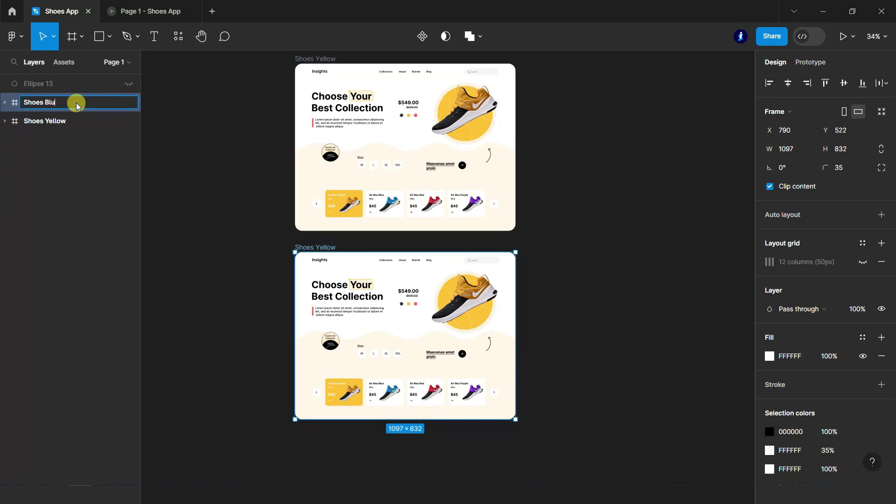
{"action": "left_click", "coordinate": [5, 102]}
{"action": "left_click", "coordinate": [196, 261]}
{"action": "scroll", "coordinate": [415, 320], "scroll_direction": "up", "scroll_amount": 1}
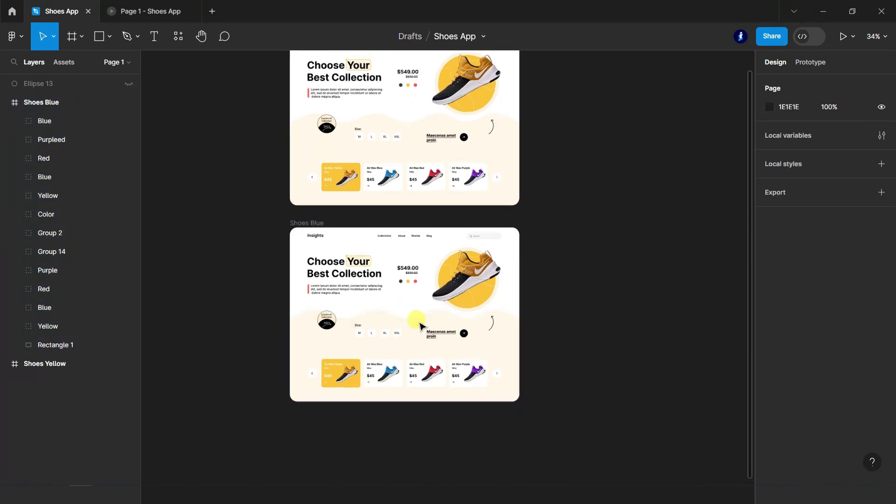
{"action": "scroll", "coordinate": [413, 334], "scroll_direction": "up", "scroll_amount": 3}
{"action": "scroll", "coordinate": [420, 300], "scroll_direction": "down", "scroll_amount": 1}
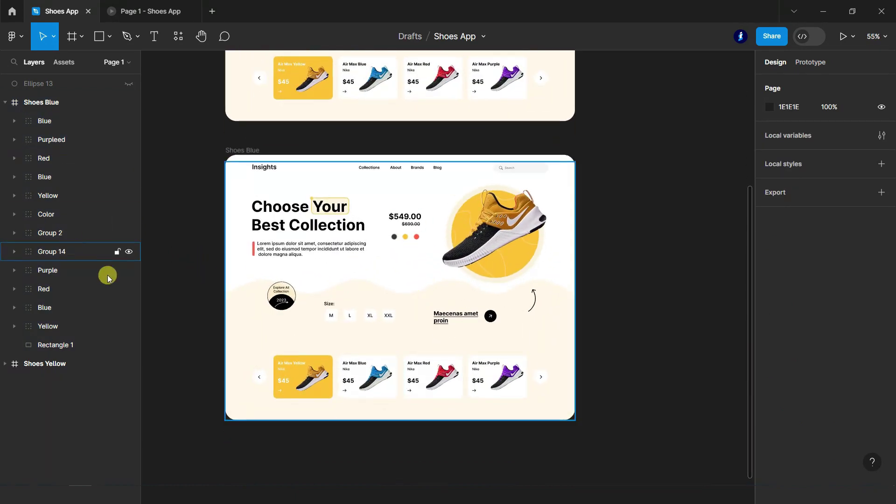
{"action": "scroll", "coordinate": [309, 404], "scroll_direction": "up", "scroll_amount": 3}
{"action": "scroll", "coordinate": [320, 274], "scroll_direction": "down", "scroll_amount": 1}
{"action": "scroll", "coordinate": [235, 328], "scroll_direction": "up", "scroll_amount": 3}
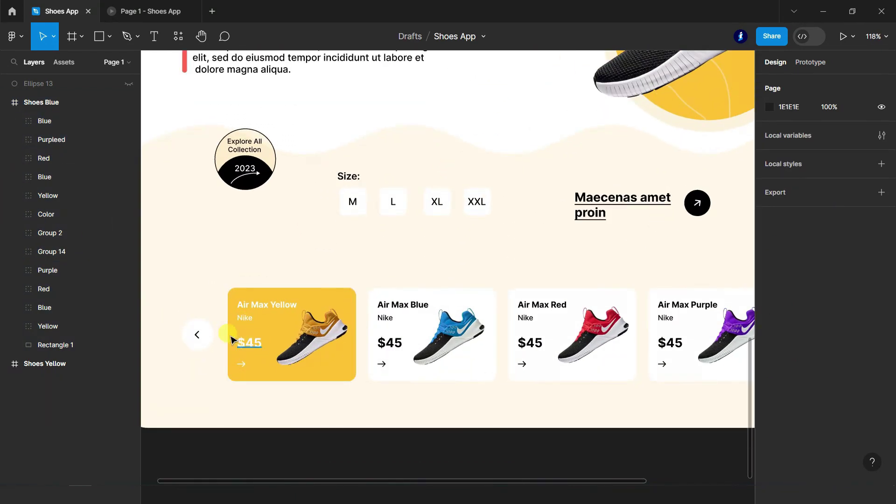
Step: Make the Air Max Yellow card white with black text and arrow
{"action": "double_click", "coordinate": [231, 339]}
{"action": "left_click", "coordinate": [74, 288], "text": "shift"}
{"action": "left_click", "coordinate": [59, 252], "text": "shift"}
{"action": "left_click", "coordinate": [63, 232], "text": "shift"}
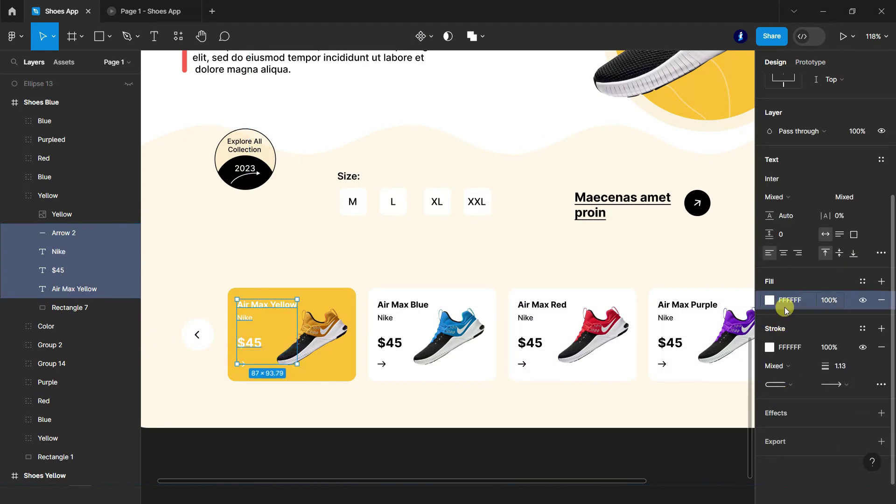
{"action": "key", "text": "0"}
{"action": "key", "text": "0"}
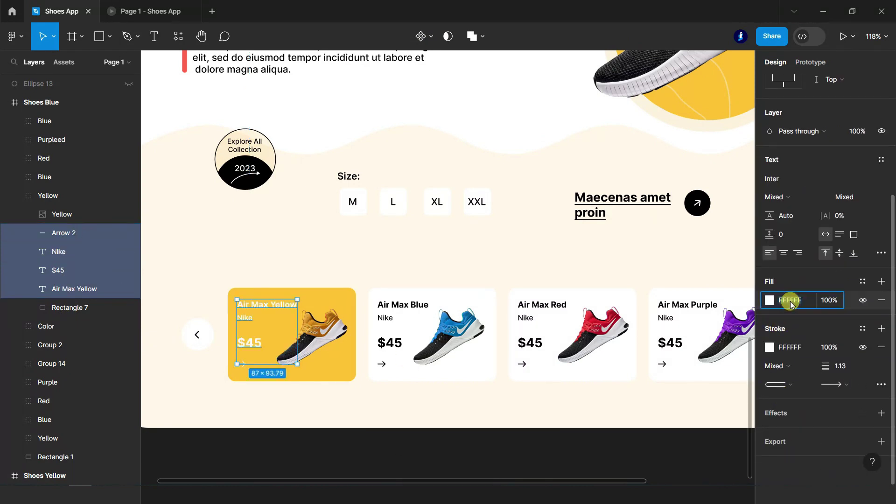
{"action": "left_click", "coordinate": [791, 348]}
{"action": "key", "text": "Tab"}
{"action": "type", "text": "0"}
{"action": "key", "text": "Return"}
{"action": "key", "text": "Return"}
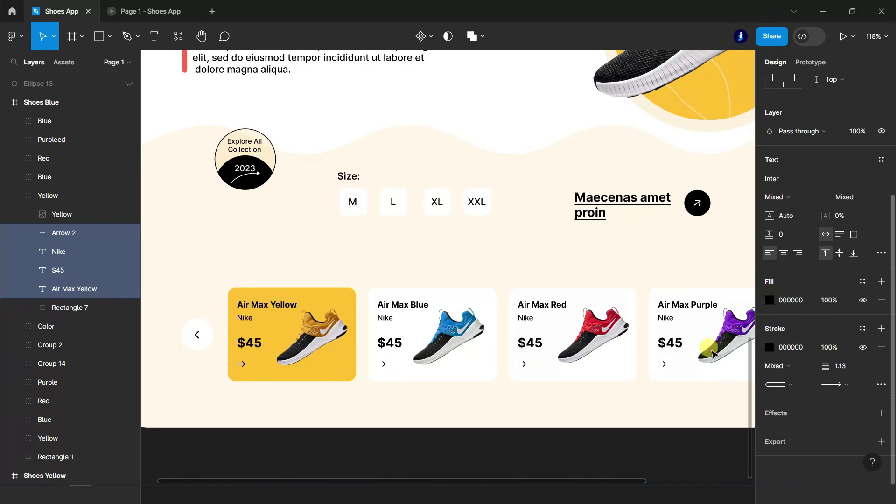
{"action": "left_click", "coordinate": [343, 366]}
{"action": "key", "text": "Return"}
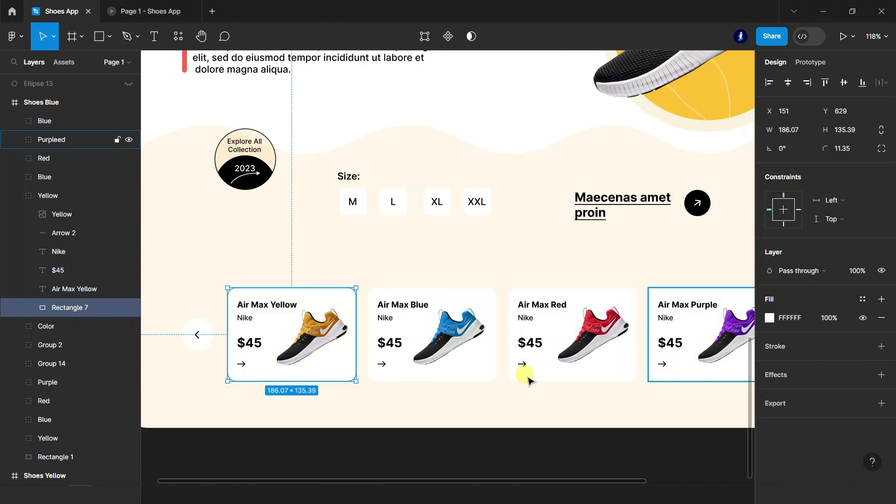
Step: Fill the Air Max Blue card's Rectangle 7 with the blue document colour
{"action": "left_click", "coordinate": [464, 366]}
{"action": "left_click", "coordinate": [770, 319]}
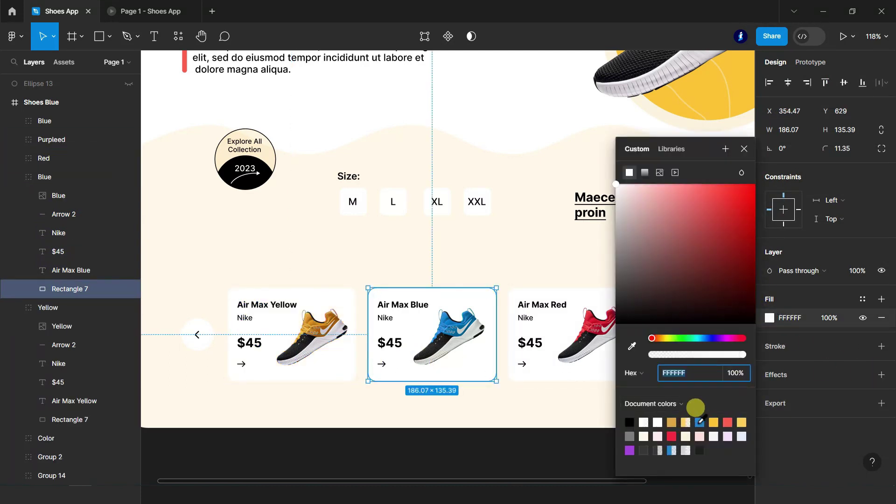
{"action": "left_click", "coordinate": [694, 408]}
{"action": "left_click", "coordinate": [380, 364]}
Step: Set the Air Max Blue card's title, $45 price and arrow to white FFFFFF
{"action": "left_click", "coordinate": [52, 233], "text": "shift"}
{"action": "left_click", "coordinate": [56, 250], "text": "shift"}
{"action": "left_click", "coordinate": [54, 269], "text": "shift"}
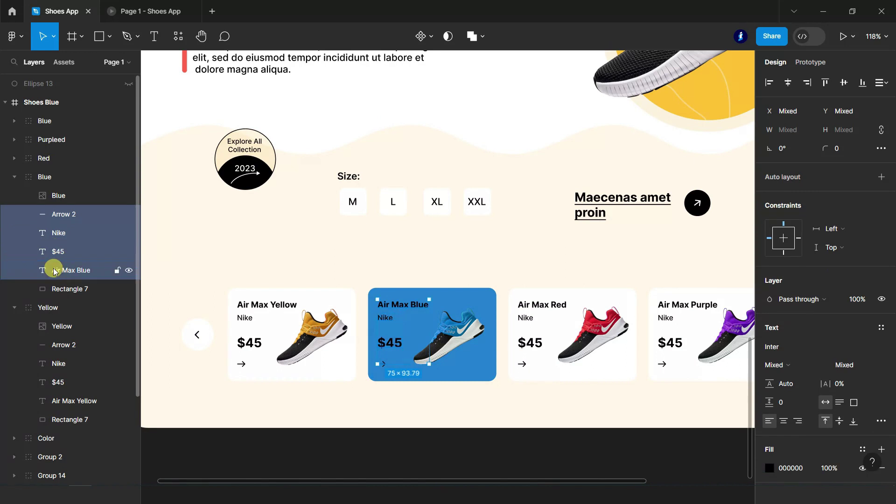
{"action": "scroll", "coordinate": [805, 381], "scroll_direction": "down", "scroll_amount": 3}
{"action": "left_click", "coordinate": [781, 398]}
{"action": "type", "text": "FFFFFF"}
{"action": "key", "text": "Return"}
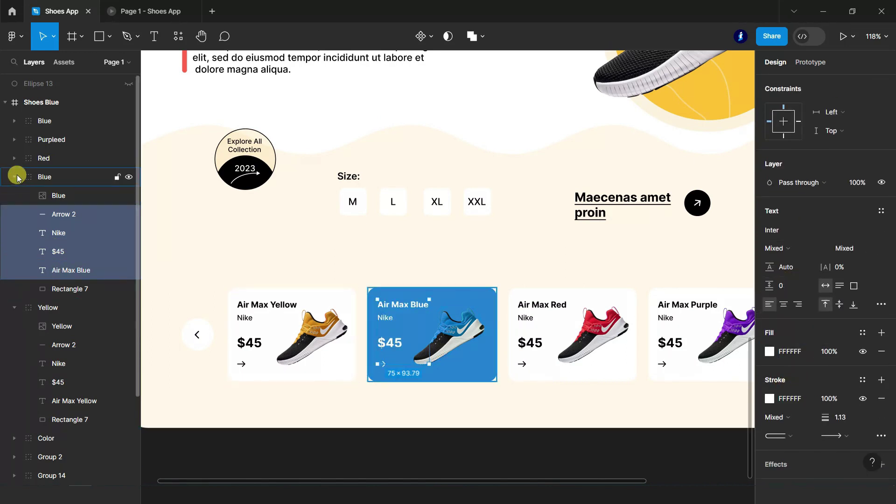
{"action": "left_click", "coordinate": [17, 177]}
{"action": "left_click", "coordinate": [17, 195]}
{"action": "scroll", "coordinate": [466, 430], "scroll_direction": "down", "scroll_amount": 5}
{"action": "left_click", "coordinate": [607, 447]}
Step: Rotate the Purple, Red, Blue and Yellow hero groups -90° so blue comes forward
{"action": "scroll", "coordinate": [513, 429], "scroll_direction": "up", "scroll_amount": 1}
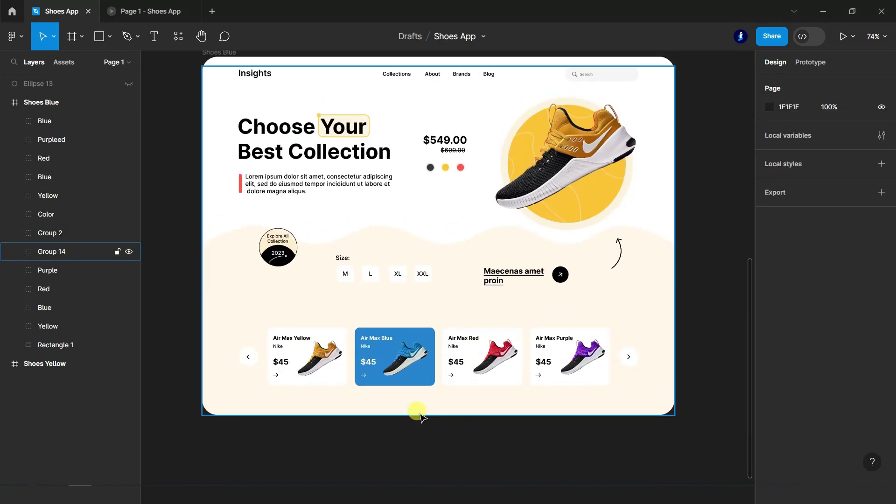
{"action": "scroll", "coordinate": [327, 373], "scroll_direction": "down", "scroll_amount": 1}
{"action": "left_click", "coordinate": [5, 102]}
{"action": "left_click", "coordinate": [26, 104]}
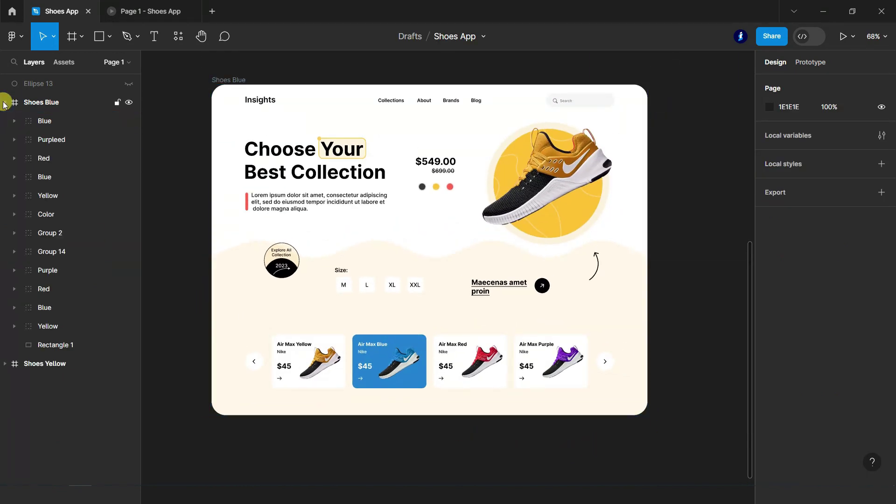
{"action": "scroll", "coordinate": [204, 321], "scroll_direction": "down", "scroll_amount": 2}
{"action": "left_click_drag", "start_coordinate": [47, 326], "coordinate": [47, 270]}
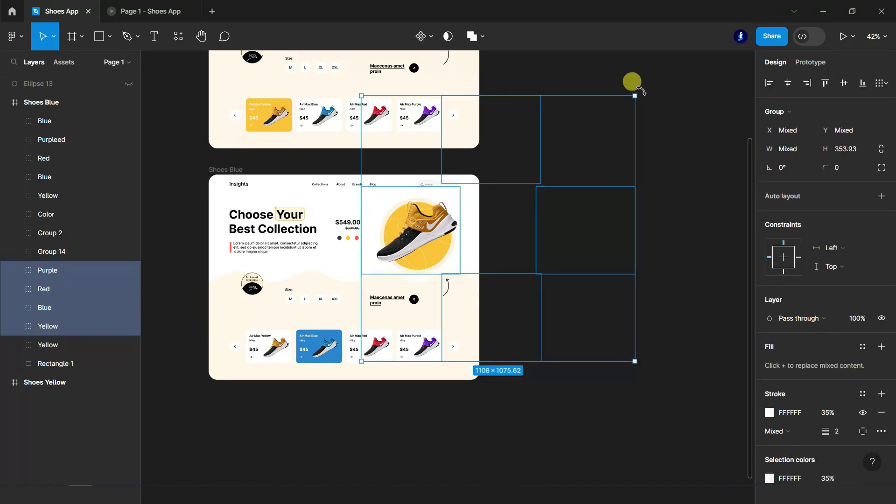
{"action": "left_click_drag", "start_coordinate": [641, 90], "coordinate": [576, 329]}
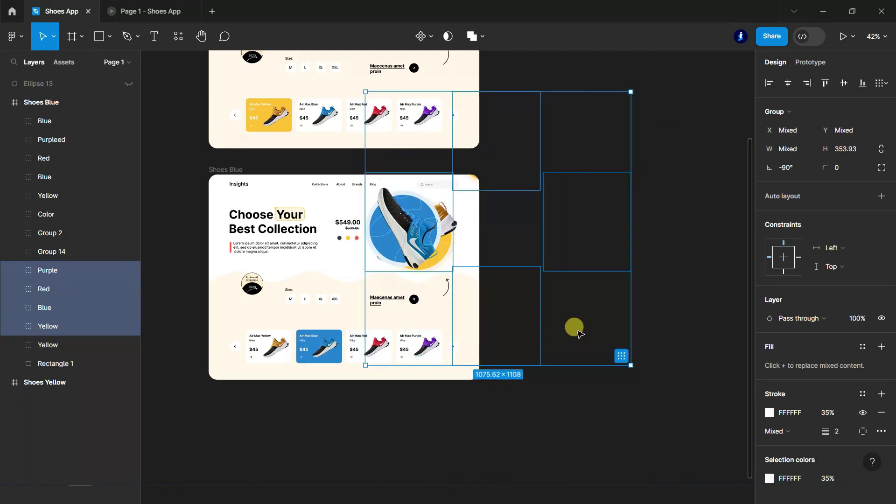
Step: Nudge the Blue hero group right and down into place
{"action": "scroll", "coordinate": [437, 229], "scroll_direction": "up", "scroll_amount": 3, "text": "ctrl"}
{"action": "left_click", "coordinate": [48, 308]}
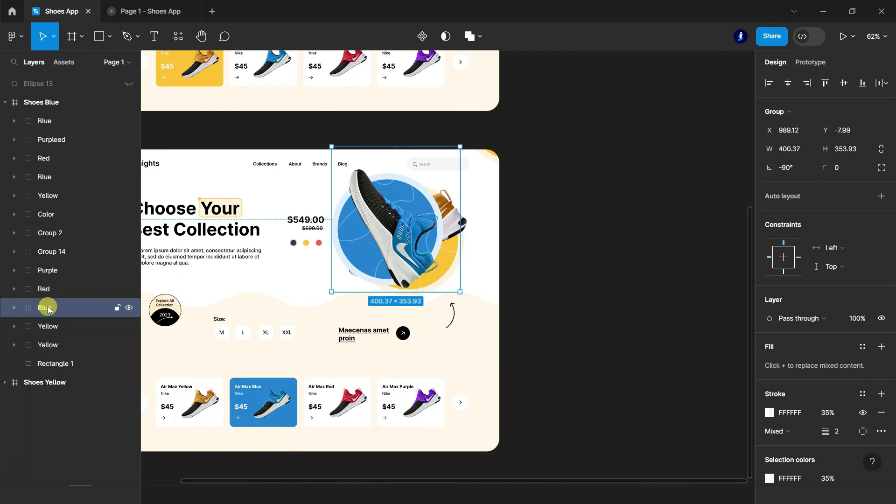
{"action": "key", "text": "shift+Right"}
{"action": "key", "text": "shift+Right"}
{"action": "key", "text": "shift+Right"}
{"action": "key", "text": "shift+Right"}
{"action": "key", "text": "shift+Right"}
{"action": "key", "text": "Right"}
{"action": "key", "text": "Right"}
{"action": "key", "text": "shift+Down"}
{"action": "key", "text": "shift+Down"}
{"action": "key", "text": "Down"}
{"action": "key", "text": "Down"}
{"action": "key", "text": "Down"}
{"action": "key", "text": "Right"}
{"action": "key", "text": "Right"}
{"action": "key", "text": "Right"}
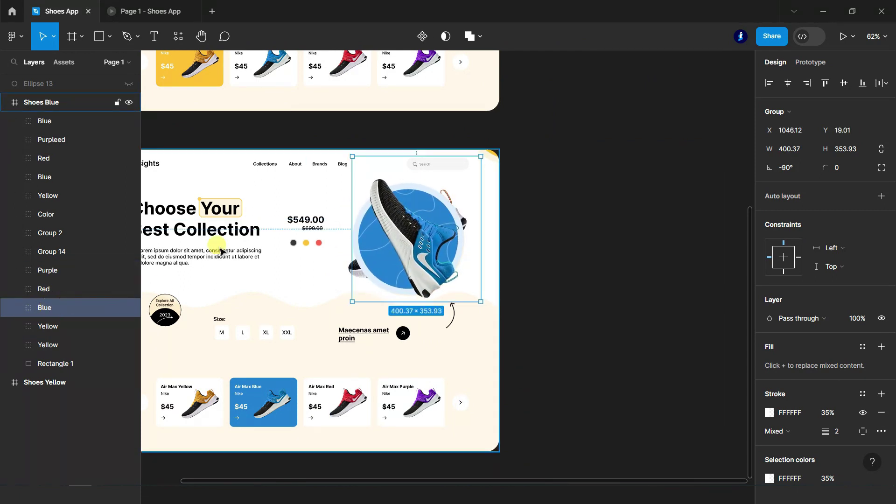
{"action": "scroll", "coordinate": [445, 249], "scroll_direction": "up", "scroll_amount": 5, "text": "ctrl"}
{"action": "key", "text": "Down"}
{"action": "key", "text": "Down"}
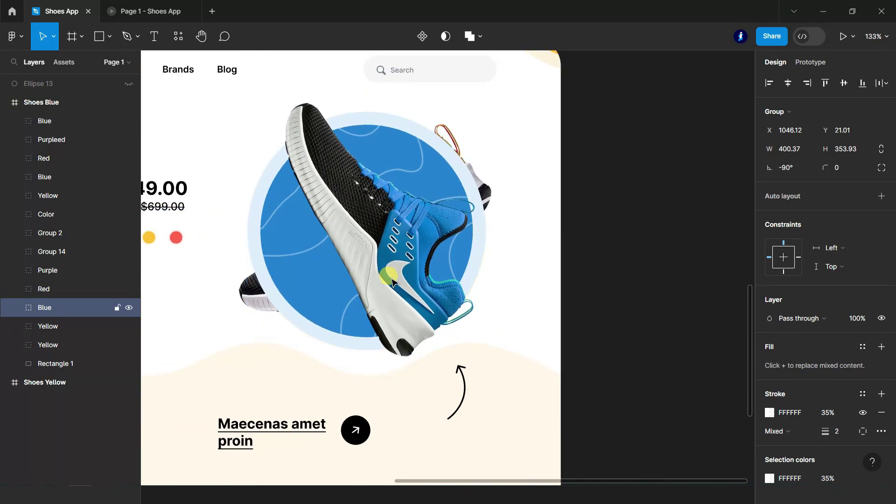
Step: Rotate the inner blue sneaker image 27° and move it left onto the circle
{"action": "left_click", "coordinate": [14, 308]}
{"action": "double_click", "coordinate": [400, 314]}
{"action": "left_click", "coordinate": [789, 150]}
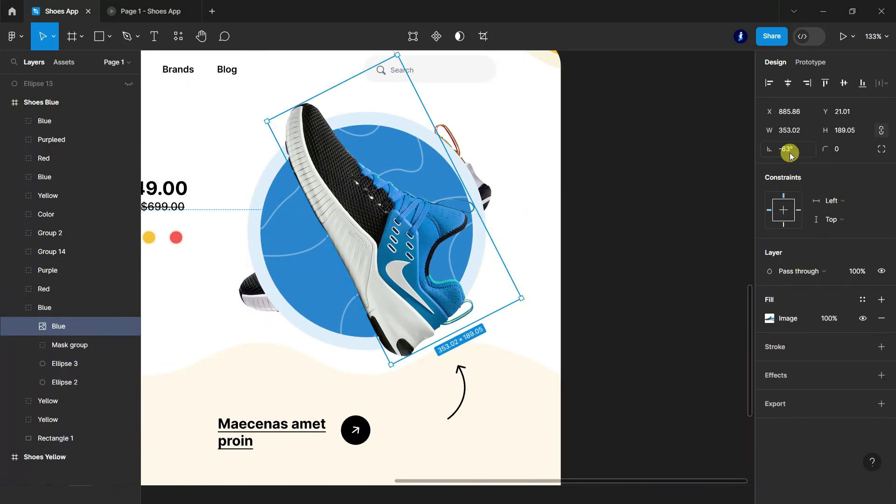
{"action": "type", "text": "27"}
{"action": "left_click", "coordinate": [867, 181]}
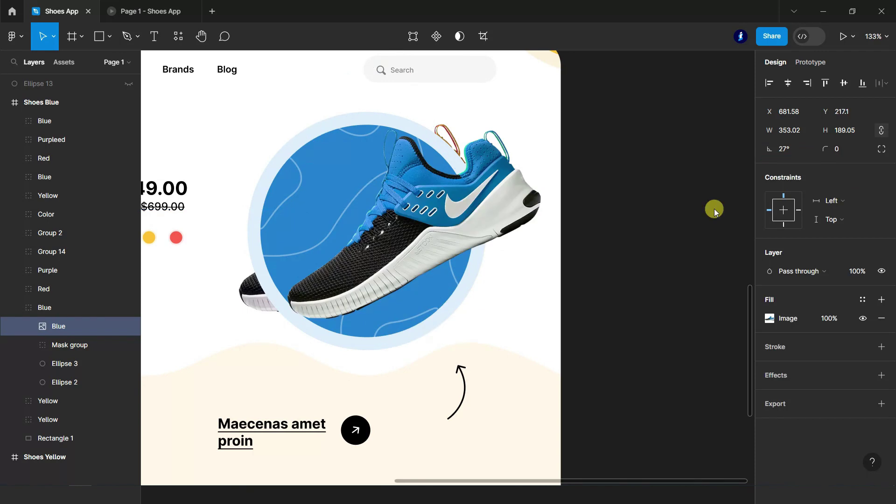
{"action": "left_click_drag", "start_coordinate": [448, 218], "coordinate": [409, 212]}
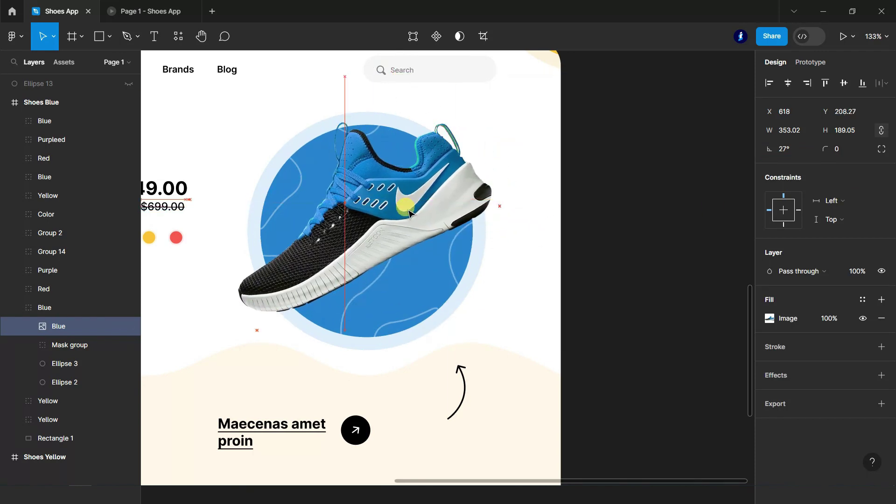
{"action": "left_click", "coordinate": [14, 307]}
{"action": "left_click", "coordinate": [51, 345]}
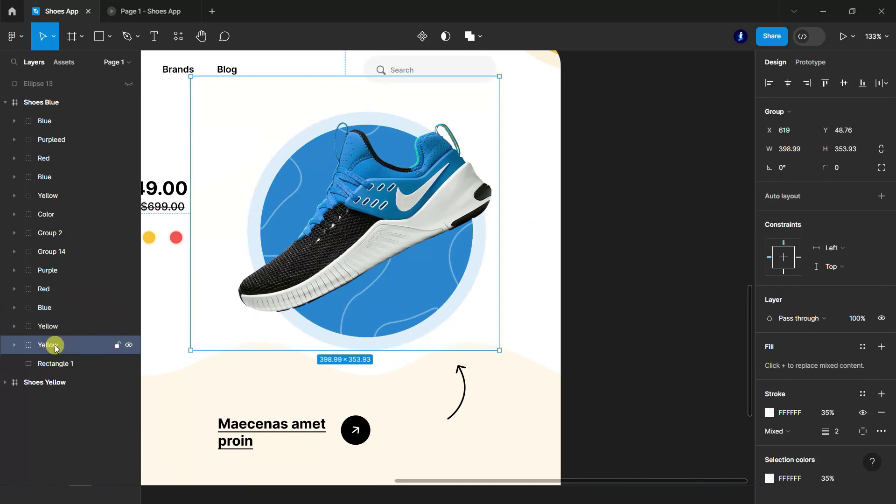
{"action": "left_click", "coordinate": [194, 330]}
{"action": "scroll", "coordinate": [567, 200], "scroll_direction": "down", "scroll_amount": 5}
{"action": "scroll", "coordinate": [526, 202], "scroll_direction": "up", "scroll_amount": 3}
Step: Make Group 3's red dot blue, with its Ellipse 5 ring at 20% opacity
{"action": "scroll", "coordinate": [526, 202], "scroll_direction": "up", "scroll_amount": 1}
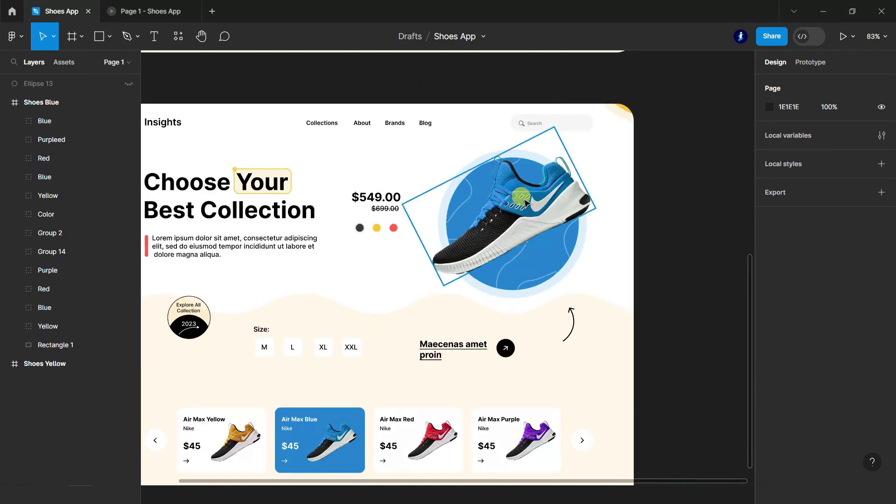
{"action": "scroll", "coordinate": [289, 254], "scroll_direction": "up", "scroll_amount": 5}
{"action": "scroll", "coordinate": [286, 252], "scroll_direction": "up", "scroll_amount": 3}
{"action": "left_click", "coordinate": [286, 254], "text": "ctrl"}
{"action": "left_click", "coordinate": [769, 319]}
{"action": "left_click", "coordinate": [686, 422]}
{"action": "left_click", "coordinate": [790, 318]}
{"action": "left_click", "coordinate": [89, 307]}
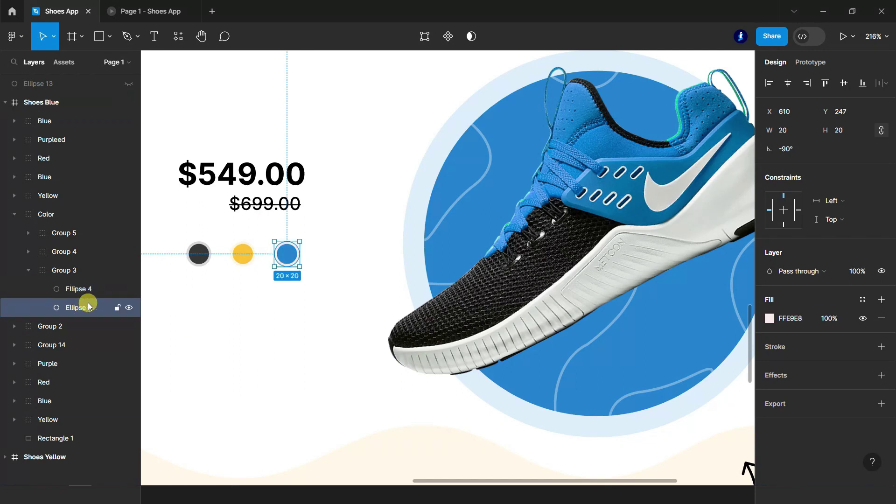
{"action": "left_click", "coordinate": [830, 319]}
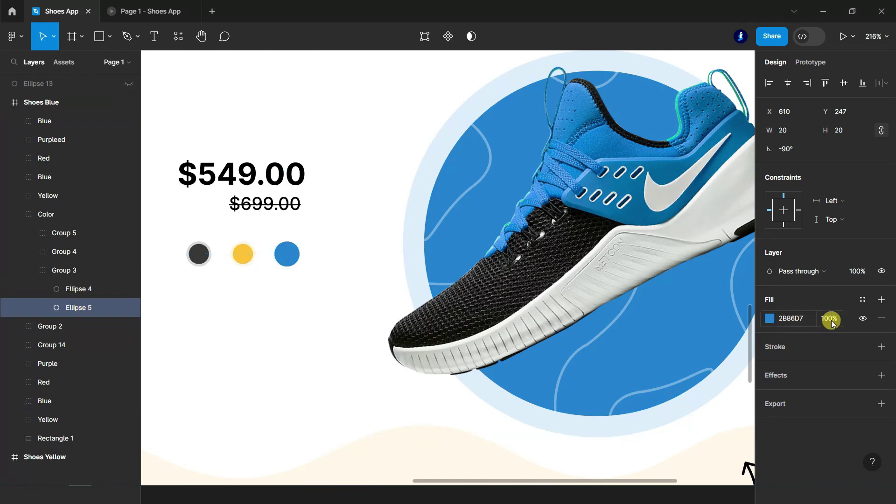
{"action": "type", "text": "20"}
{"action": "key", "text": "Return"}
Step: Recolour the yellow dot with green 04CC91 sampled from the sneaker's collar
{"action": "left_click", "coordinate": [251, 254], "text": "ctrl"}
{"action": "scroll", "coordinate": [251, 254], "scroll_direction": "down", "scroll_amount": 3}
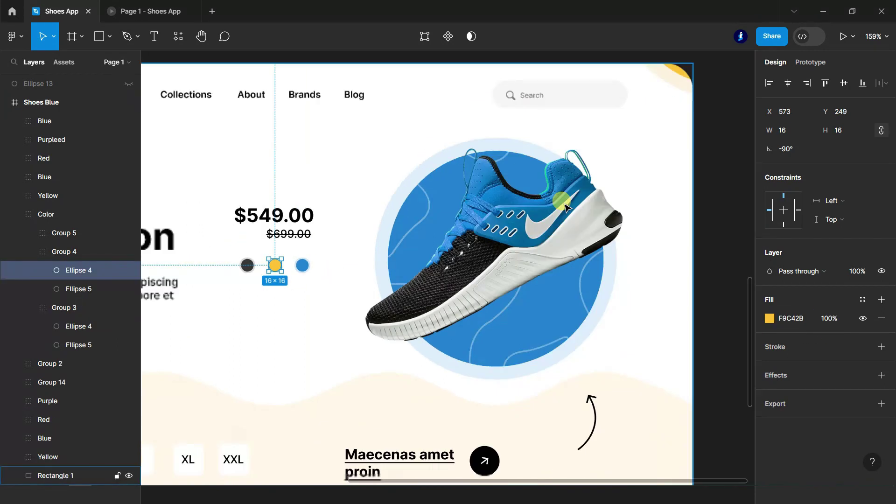
{"action": "scroll", "coordinate": [497, 192], "scroll_direction": "up", "scroll_amount": 6}
{"action": "left_click", "coordinate": [770, 318]}
{"action": "left_click", "coordinate": [632, 347]}
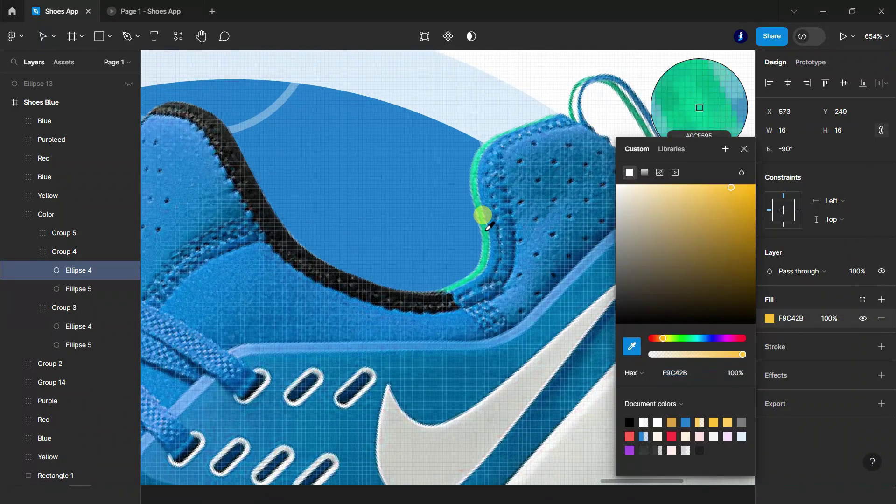
{"action": "left_click", "coordinate": [482, 216]}
{"action": "scroll", "coordinate": [483, 216], "scroll_direction": "down", "scroll_amount": 2}
{"action": "scroll", "coordinate": [540, 238], "scroll_direction": "down", "scroll_amount": 3}
{"action": "key", "text": "Escape"}
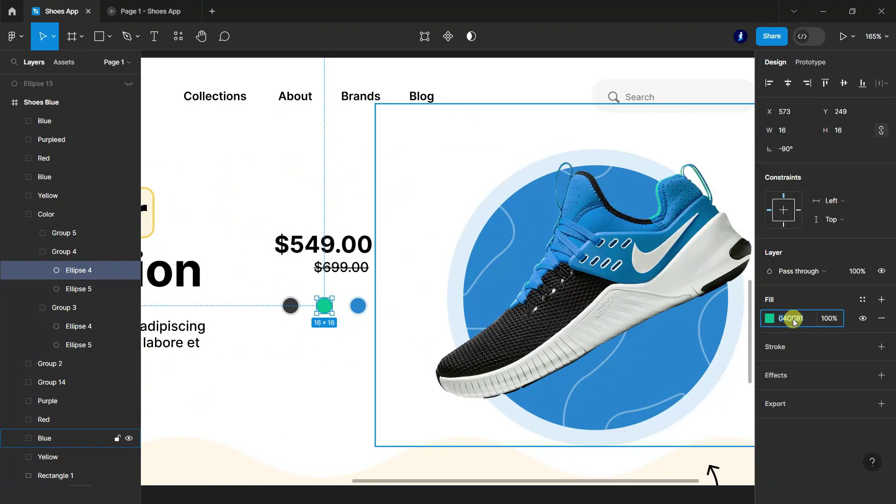
Step: Apply green 04CC91 to the green dot's outer ring too
{"action": "left_click", "coordinate": [80, 289]}
{"action": "left_click", "coordinate": [793, 319]}
{"action": "key", "text": "Return"}
{"action": "left_click", "coordinate": [20, 214]}
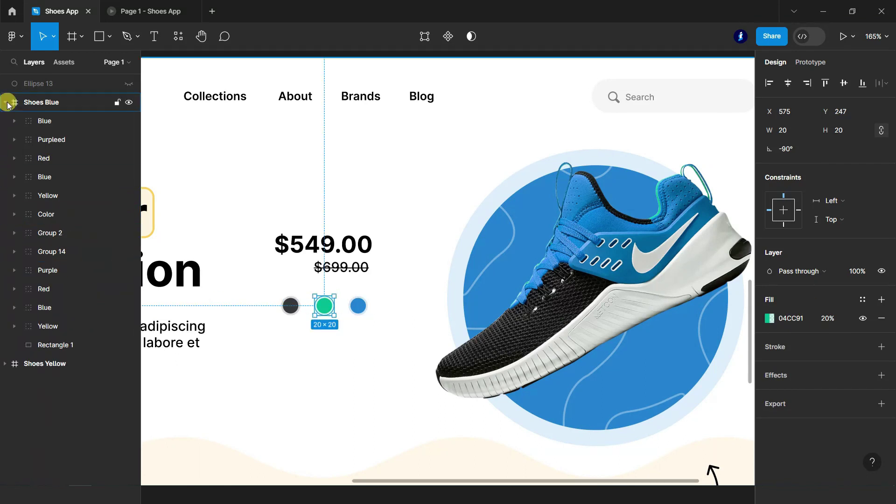
{"action": "left_click", "coordinate": [8, 103]}
{"action": "scroll", "coordinate": [708, 338], "scroll_direction": "down", "scroll_amount": 10}
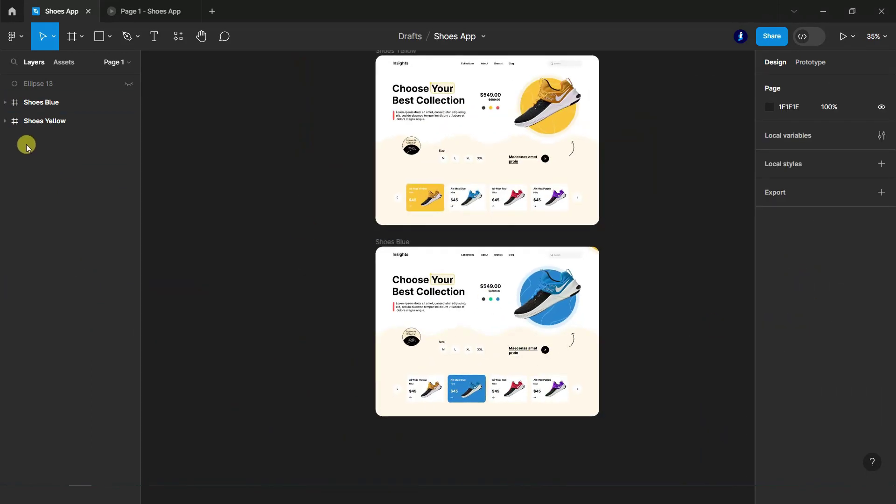
Step: Duplicate the Shoes Blue frame so a second copy appears below the original
{"action": "left_click", "coordinate": [8, 103]}
{"action": "left_click", "coordinate": [41, 102]}
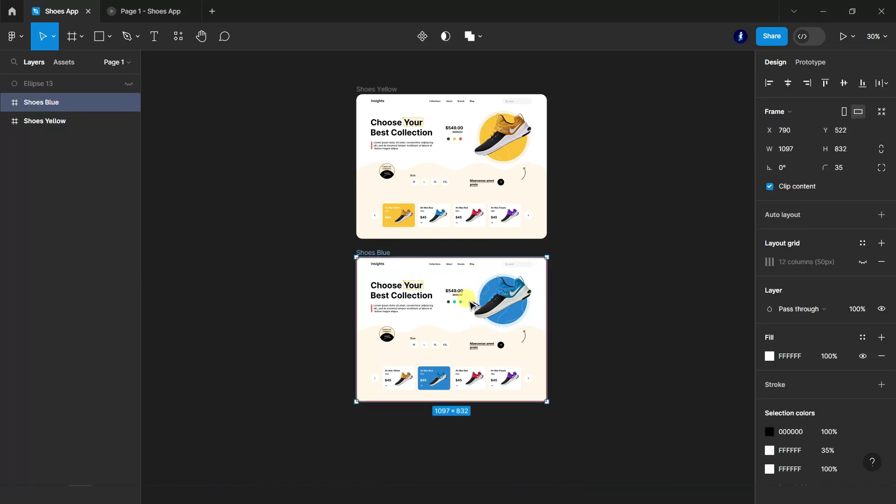
{"action": "key", "text": "ctrl+d"}
{"action": "scroll", "coordinate": [320, 315], "scroll_direction": "down", "scroll_amount": 3}
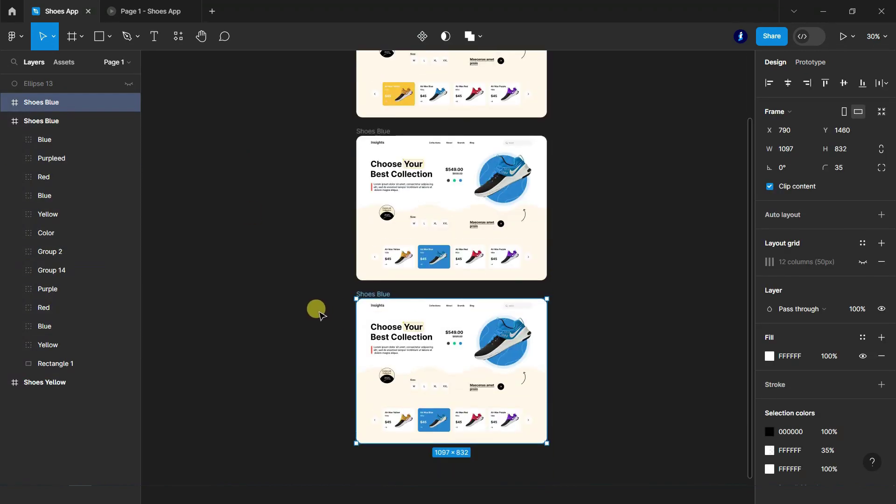
{"action": "scroll", "coordinate": [574, 402], "scroll_direction": "up", "scroll_amount": 1}
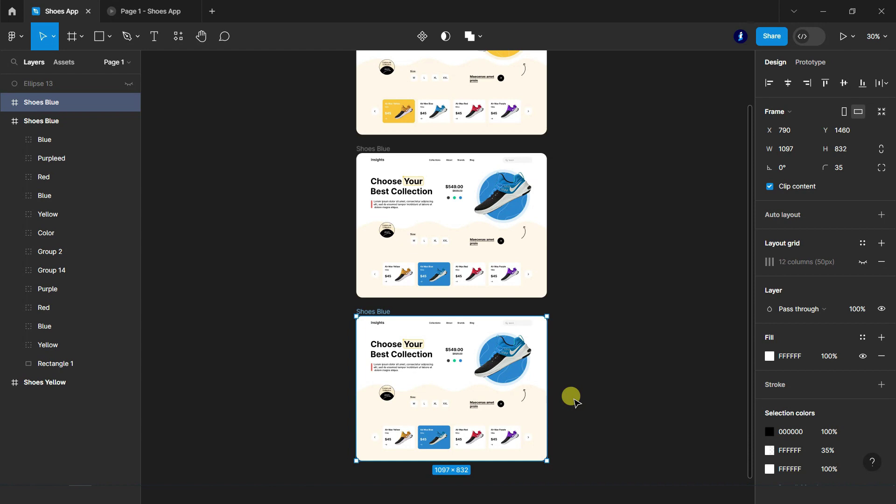
{"action": "scroll", "coordinate": [556, 432], "scroll_direction": "up", "scroll_amount": 1}
{"action": "scroll", "coordinate": [504, 401], "scroll_direction": "up", "scroll_amount": 1}
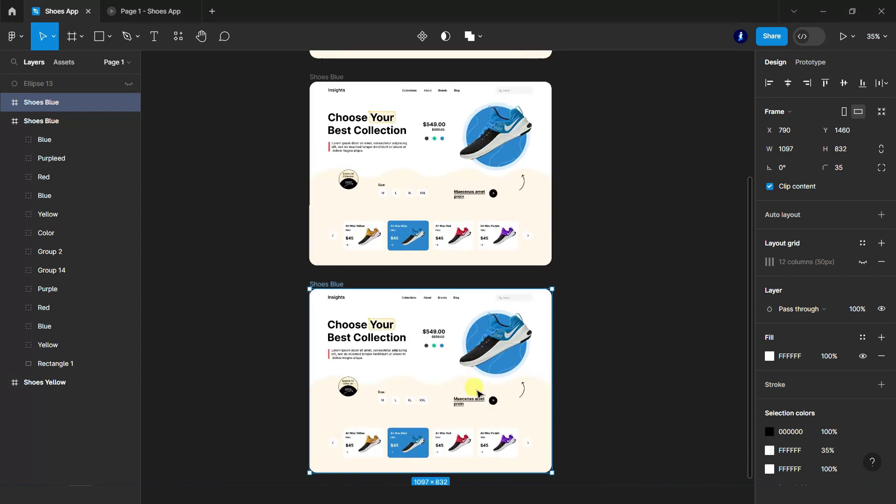
{"action": "scroll", "coordinate": [472, 385], "scroll_direction": "up", "scroll_amount": 1}
{"action": "scroll", "coordinate": [476, 390], "scroll_direction": "down", "scroll_amount": 1}
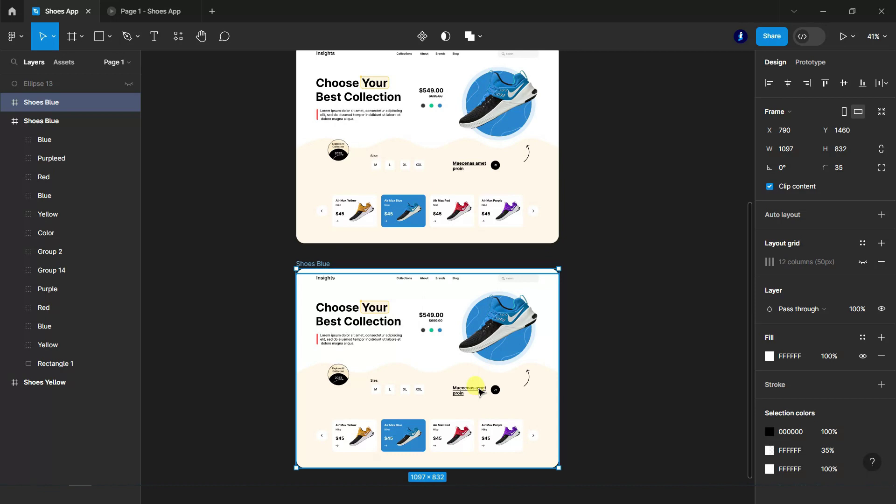
{"action": "scroll", "coordinate": [455, 455], "scroll_direction": "up", "scroll_amount": 2}
{"action": "scroll", "coordinate": [458, 448], "scroll_direction": "up", "scroll_amount": 1}
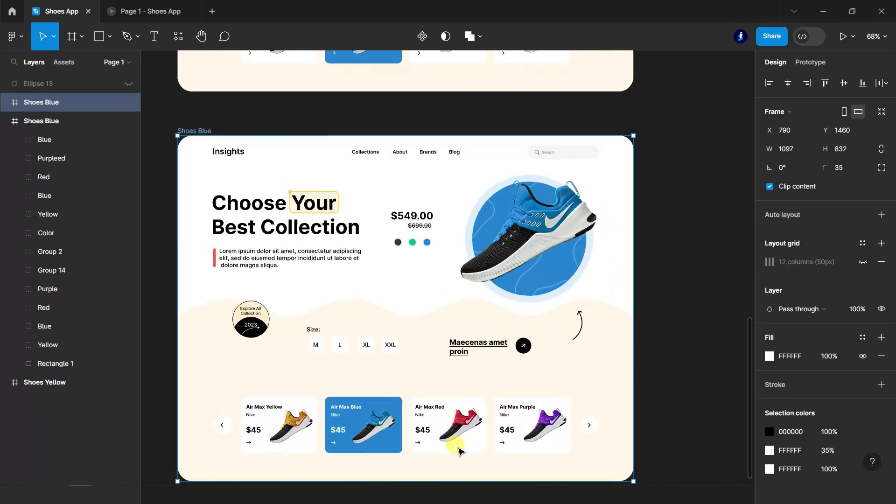
{"action": "scroll", "coordinate": [459, 448], "scroll_direction": "up", "scroll_amount": 2}
{"action": "scroll", "coordinate": [455, 363], "scroll_direction": "up", "scroll_amount": 2}
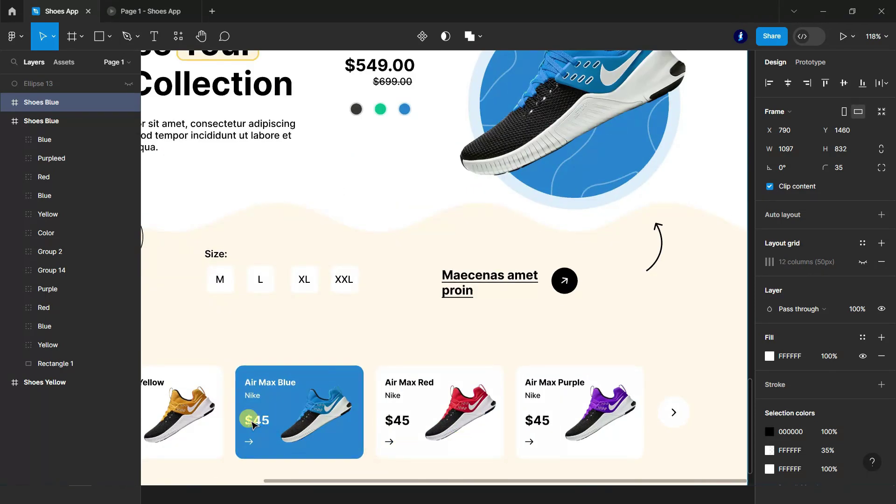
Step: Make the Air Max Blue card white with black (000000) text and arrow
{"action": "double_click", "coordinate": [250, 418]}
{"action": "left_click", "coordinate": [70, 271], "text": "shift"}
{"action": "left_click", "coordinate": [60, 214], "text": "shift"}
{"action": "scroll", "coordinate": [795, 407], "scroll_direction": "down", "scroll_amount": 3}
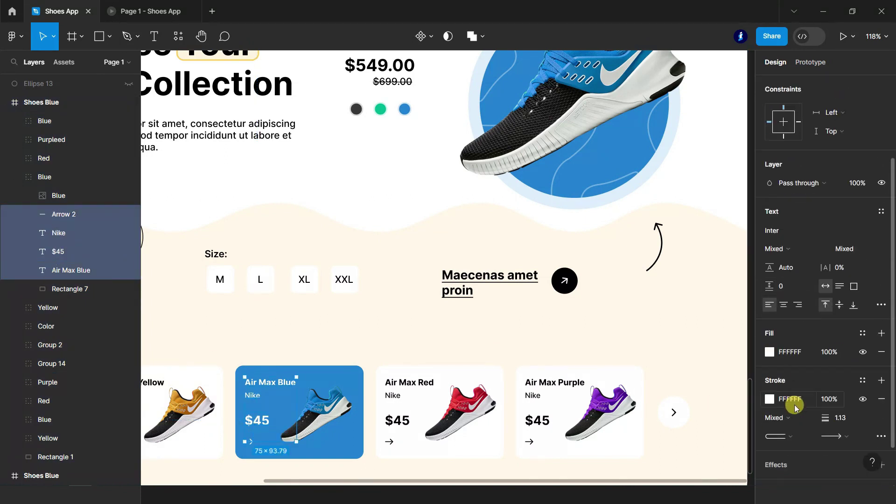
{"action": "type", "text": "000"}
{"action": "key", "text": "Return"}
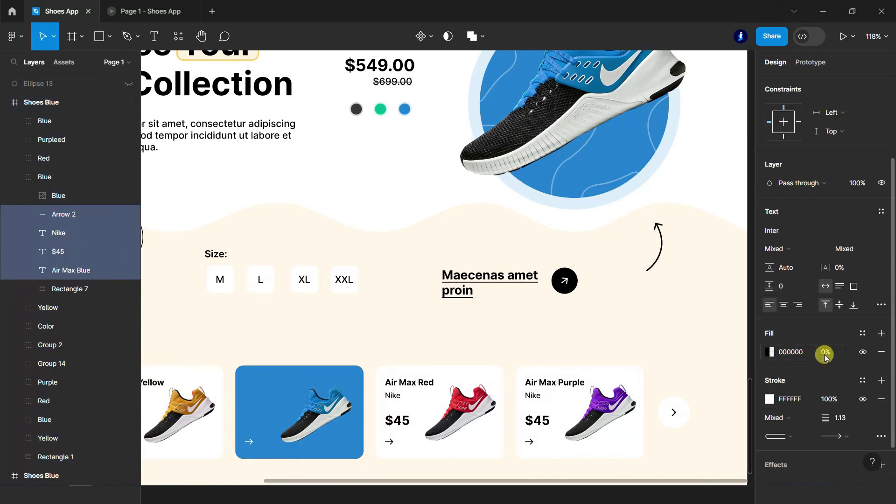
{"action": "type", "text": "0000"}
{"action": "key", "text": "Return"}
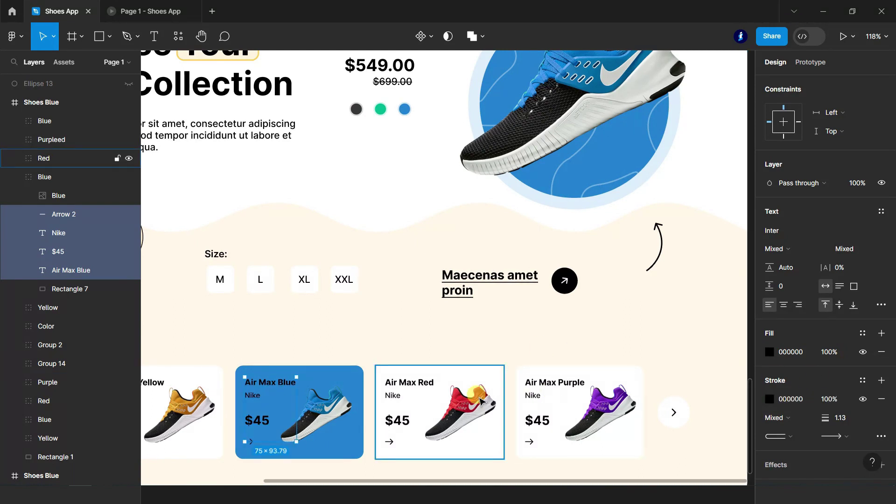
{"action": "left_click", "coordinate": [344, 438]}
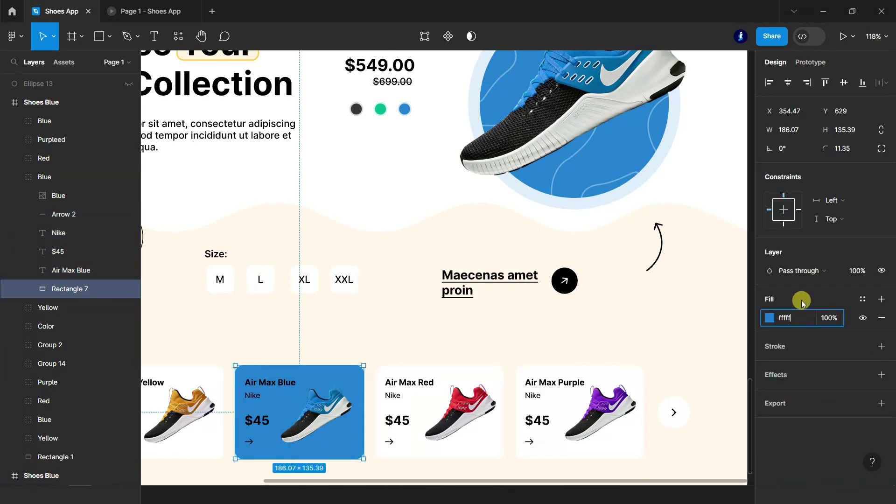
{"action": "key", "text": "Return"}
Step: Fill the Air Max Red card red (FF1F3D) with white text and arrow
{"action": "left_click", "coordinate": [411, 426]}
{"action": "left_click", "coordinate": [769, 318]}
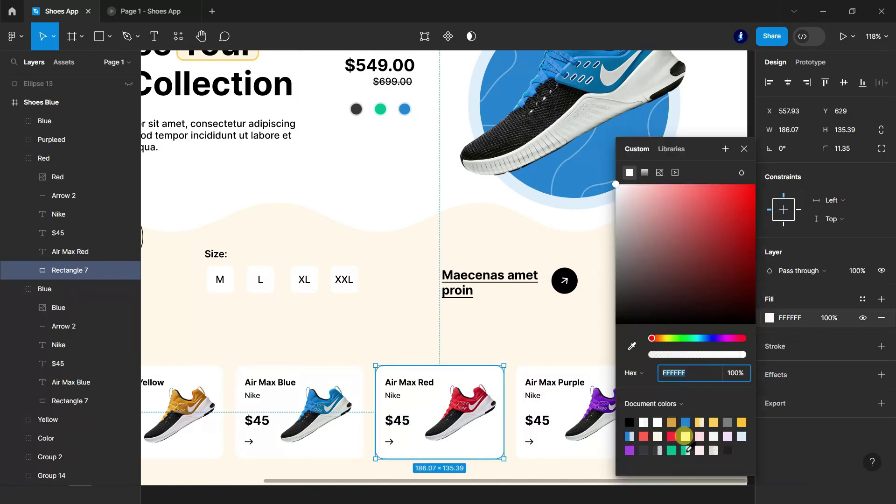
{"action": "left_click", "coordinate": [671, 437]}
{"action": "left_click", "coordinate": [746, 145]}
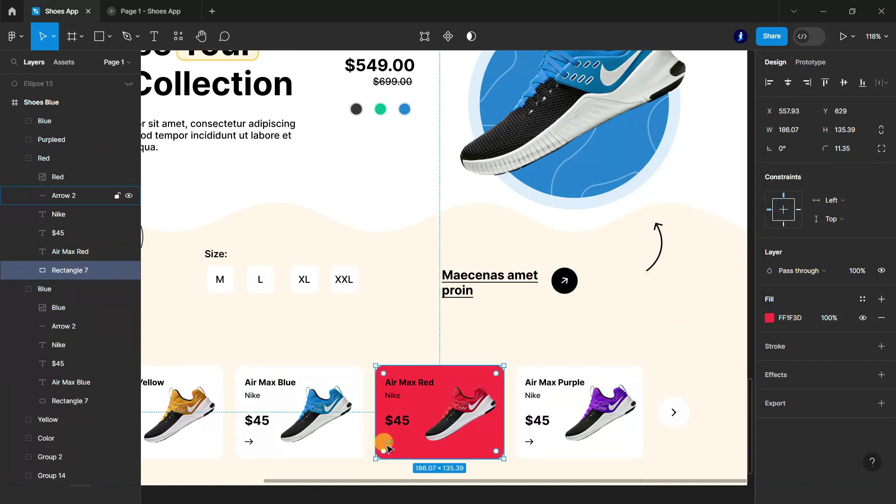
{"action": "left_click", "coordinate": [63, 196]}
{"action": "left_click", "coordinate": [70, 251], "text": "shift"}
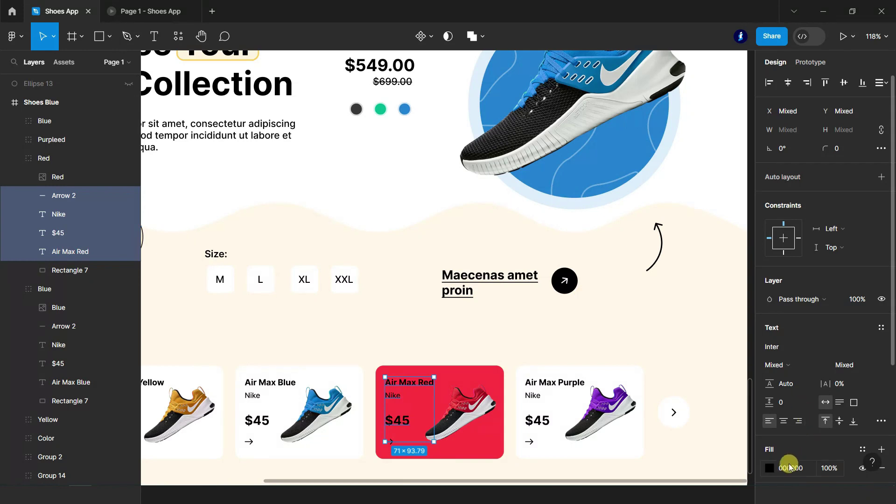
{"action": "type", "text": "f"}
{"action": "key", "text": "Return"}
{"action": "scroll", "coordinate": [780, 373], "scroll_direction": "down", "scroll_amount": 3}
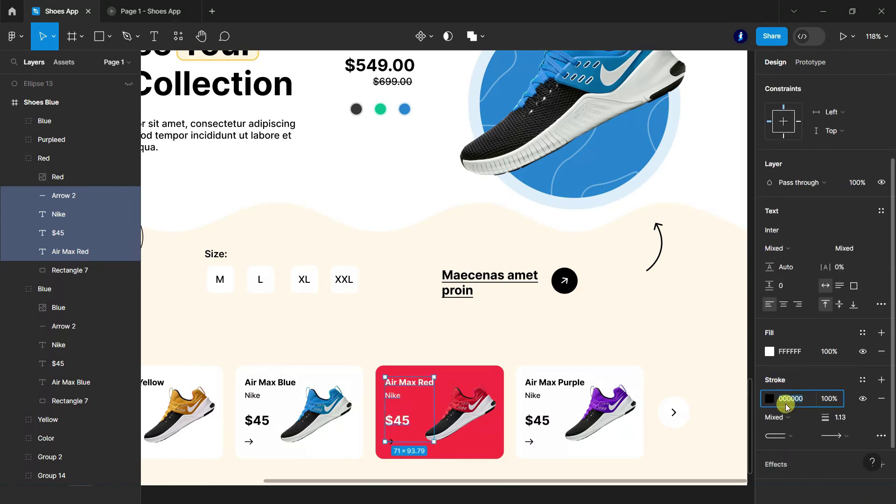
{"action": "scroll", "coordinate": [513, 272], "scroll_direction": "down", "scroll_amount": 3}
{"action": "scroll", "coordinate": [506, 416], "scroll_direction": "down", "scroll_amount": 2}
{"action": "left_click", "coordinate": [506, 415]}
{"action": "scroll", "coordinate": [506, 415], "scroll_direction": "up", "scroll_amount": 1}
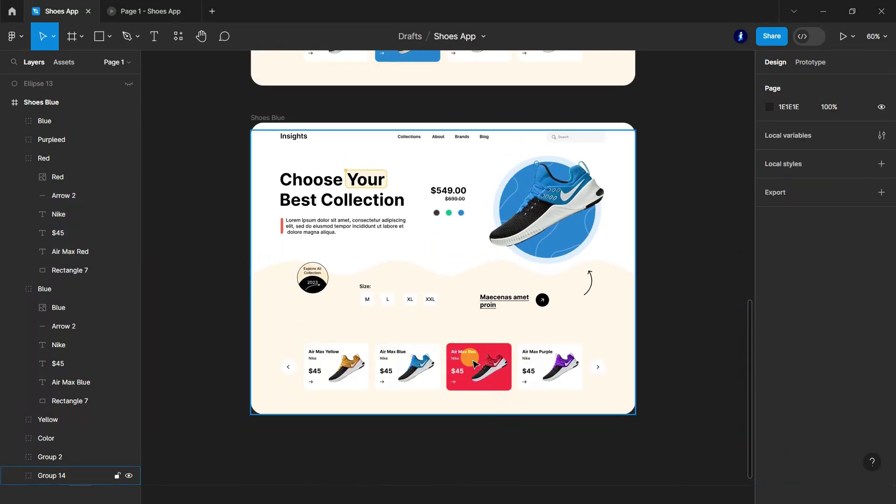
{"action": "left_click", "coordinate": [13, 160]}
{"action": "left_click", "coordinate": [13, 177]}
Step: Rename the copied frame to Shoes Red
{"action": "left_click", "coordinate": [5, 363]}
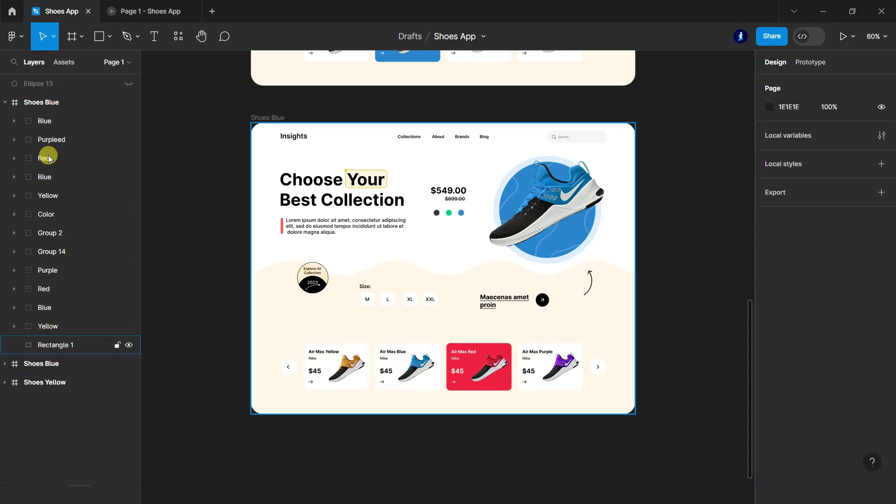
{"action": "left_click", "coordinate": [50, 103]}
{"action": "type", "text": "Red"}
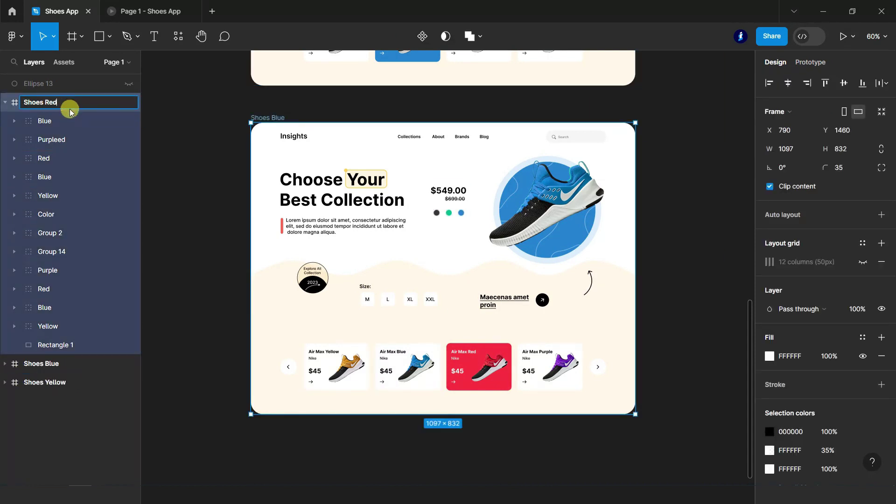
{"action": "left_click", "coordinate": [566, 307]}
{"action": "scroll", "coordinate": [658, 206], "scroll_direction": "down", "scroll_amount": 2}
{"action": "scroll", "coordinate": [586, 234], "scroll_direction": "down", "scroll_amount": 2}
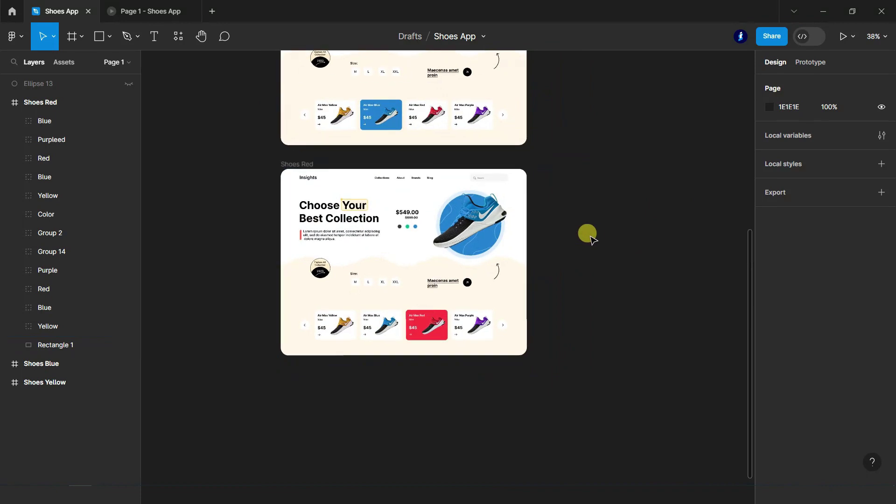
Step: Reorder the Blue shoe group below Yellow and rotate the shoe groups so the red shoe shows
{"action": "left_click", "coordinate": [58, 328]}
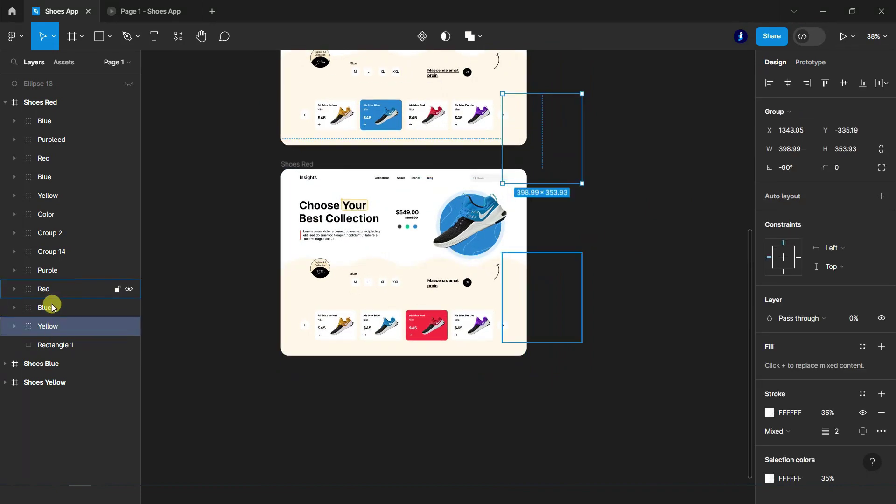
{"action": "left_click", "coordinate": [53, 307]}
{"action": "left_click_drag", "start_coordinate": [55, 341], "coordinate": [93, 272]}
{"action": "left_click_drag", "start_coordinate": [662, 79], "coordinate": [633, 296]}
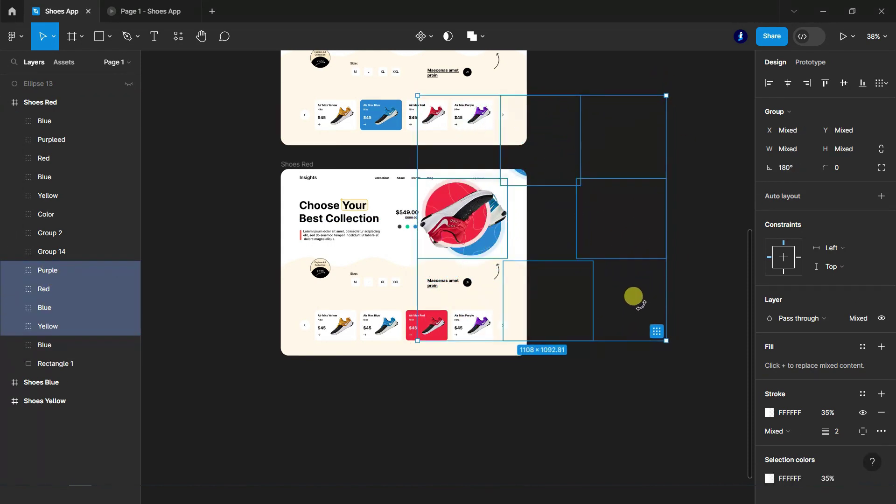
{"action": "scroll", "coordinate": [490, 232], "scroll_direction": "up", "scroll_amount": 5}
{"action": "left_click_drag", "start_coordinate": [438, 200], "coordinate": [458, 211]}
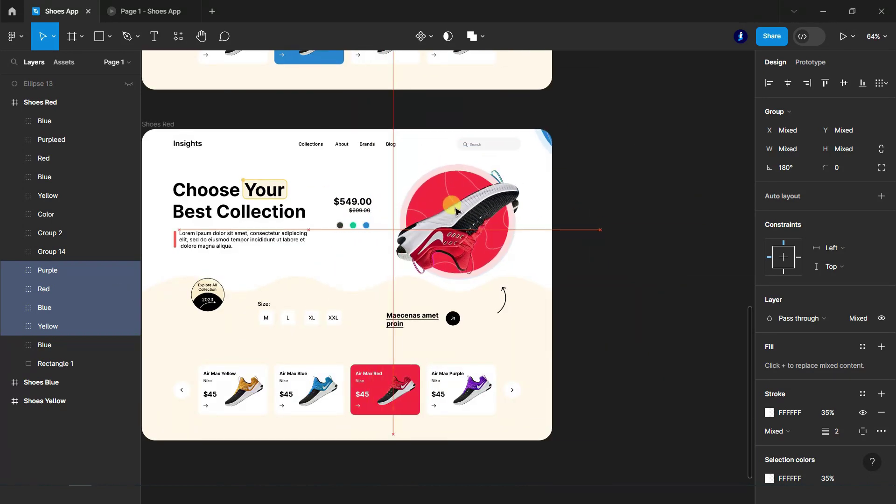
{"action": "scroll", "coordinate": [419, 238], "scroll_direction": "up", "scroll_amount": 8}
{"action": "left_click_drag", "start_coordinate": [418, 234], "coordinate": [414, 235]}
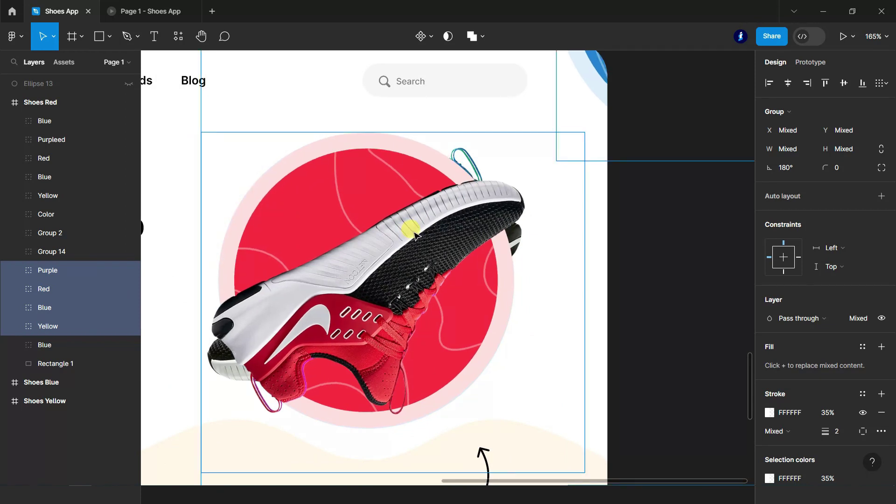
{"action": "left_click", "coordinate": [51, 304]}
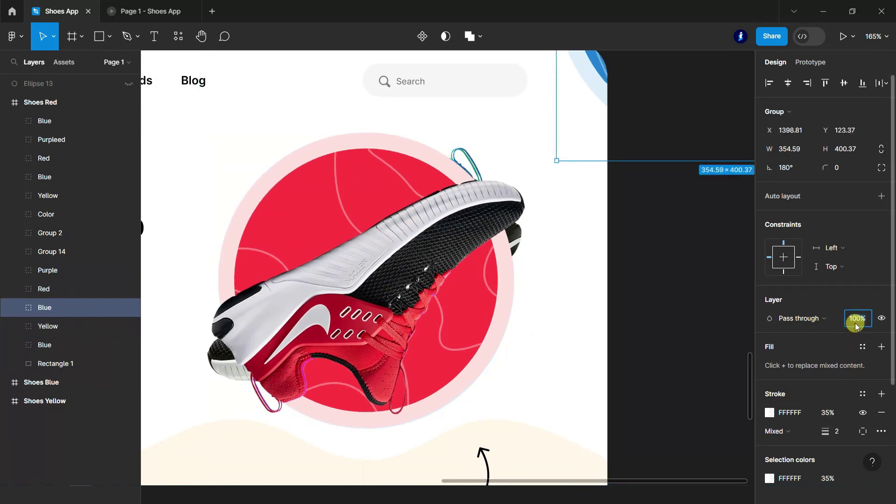
{"action": "key", "text": "Escape"}
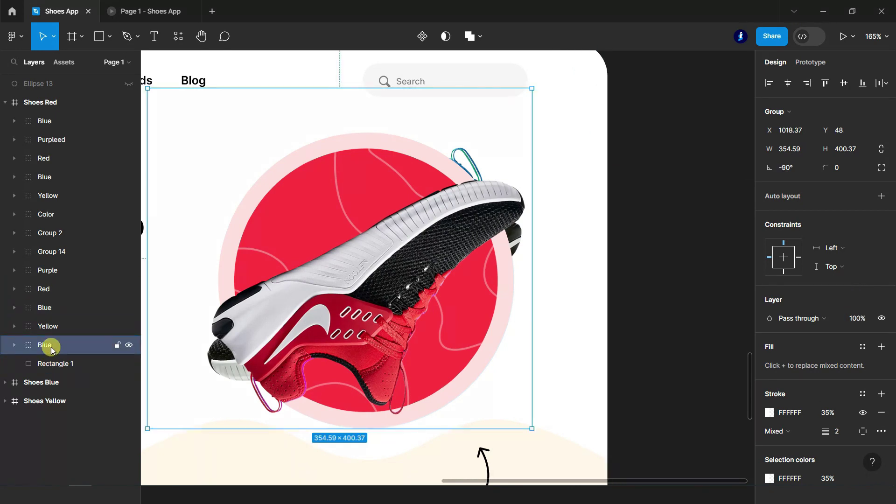
Step: Rotate the red shoe image to 27° and nudge it into place over the red circle
{"action": "left_click", "coordinate": [55, 309]}
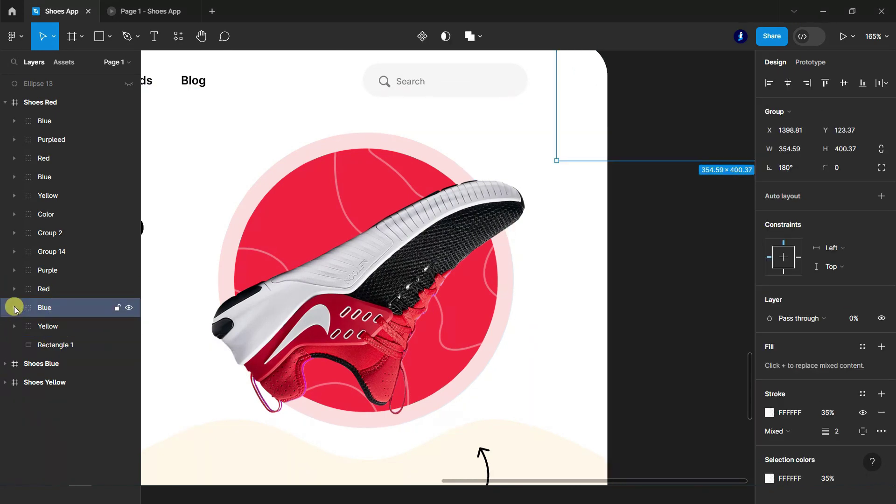
{"action": "double_click", "coordinate": [397, 299]}
{"action": "left_click", "coordinate": [15, 308]}
{"action": "left_click", "coordinate": [39, 304]}
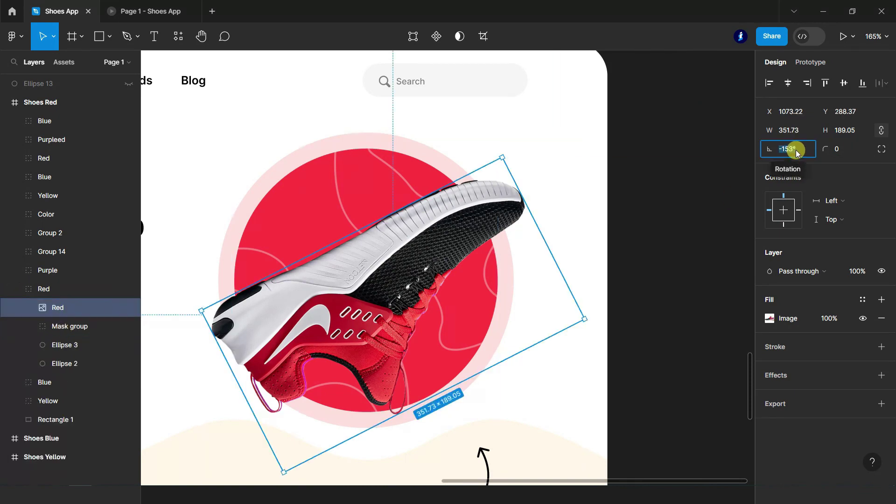
{"action": "key", "text": "Return"}
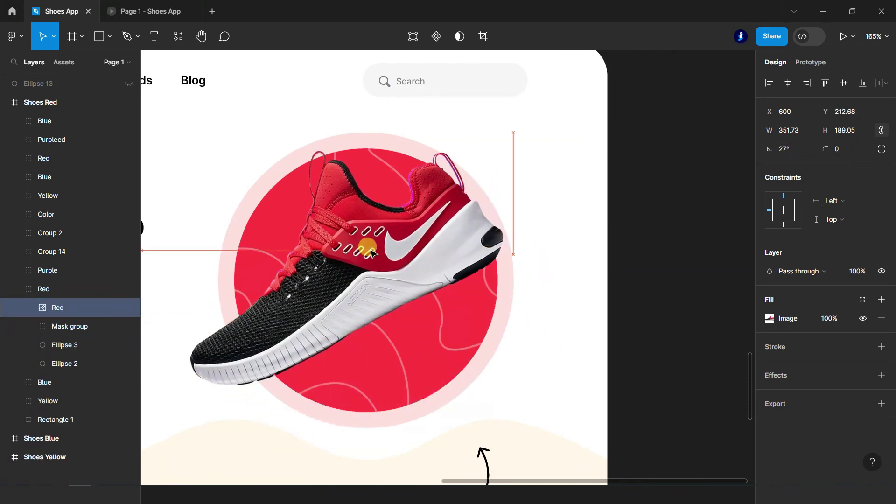
{"action": "scroll", "coordinate": [477, 292], "scroll_direction": "down", "scroll_amount": 5, "text": "ctrl"}
{"action": "scroll", "coordinate": [450, 364], "scroll_direction": "up", "scroll_amount": 5}
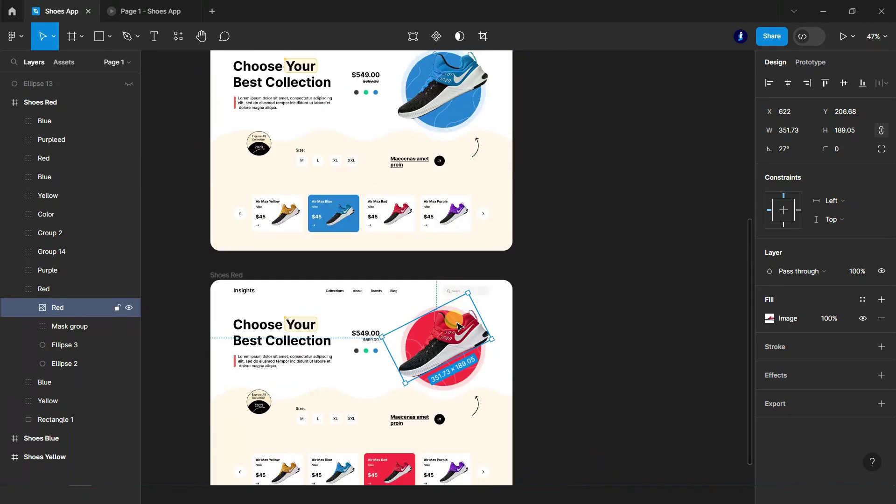
{"action": "left_click_drag", "start_coordinate": [449, 361], "coordinate": [448, 359]}
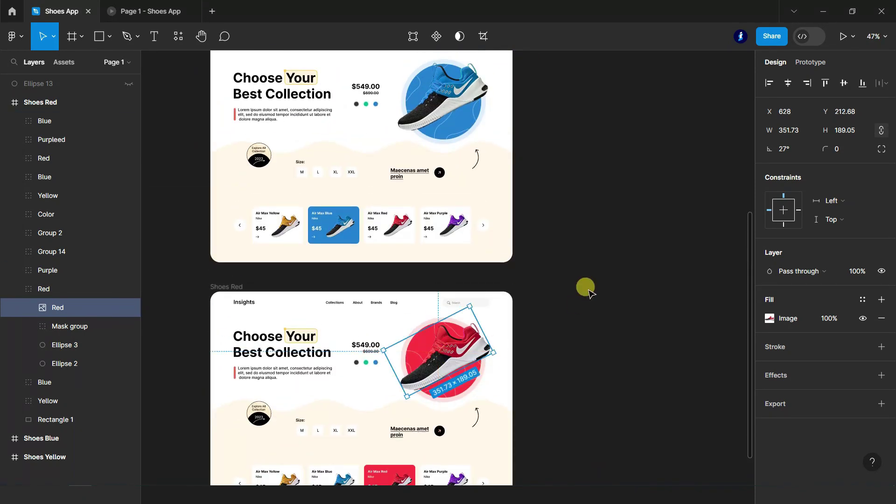
{"action": "left_click", "coordinate": [589, 293]}
{"action": "left_click", "coordinate": [16, 290]}
{"action": "left_click", "coordinate": [8, 103]}
Step: Recolour the blue colour dot and its outer ring with the red document colour
{"action": "left_click", "coordinate": [52, 103]}
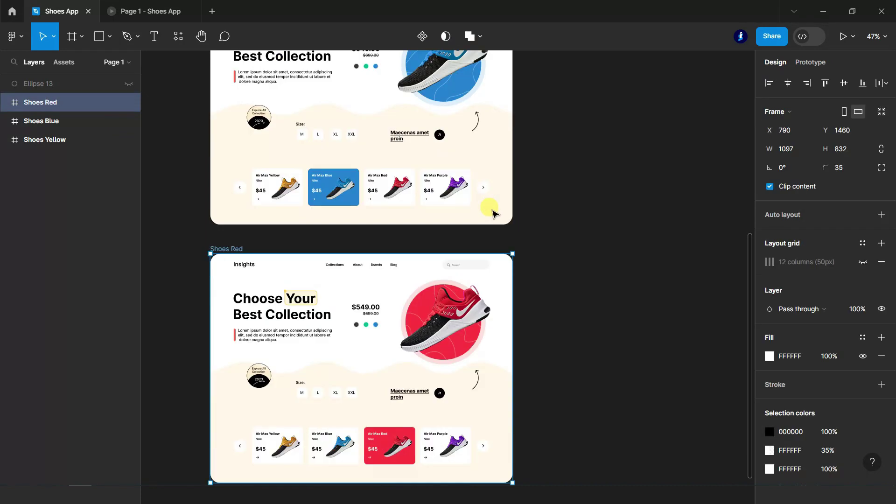
{"action": "scroll", "coordinate": [492, 213], "scroll_direction": "down", "scroll_amount": 4}
{"action": "left_click_drag", "start_coordinate": [286, 130], "coordinate": [391, 389]}
{"action": "scroll", "coordinate": [455, 350], "scroll_direction": "down", "scroll_amount": 2}
{"action": "scroll", "coordinate": [457, 373], "scroll_direction": "down", "scroll_amount": 2}
{"action": "scroll", "coordinate": [460, 466], "scroll_direction": "down", "scroll_amount": 2}
{"action": "scroll", "coordinate": [333, 247], "scroll_direction": "up", "scroll_amount": 5, "text": "ctrl"}
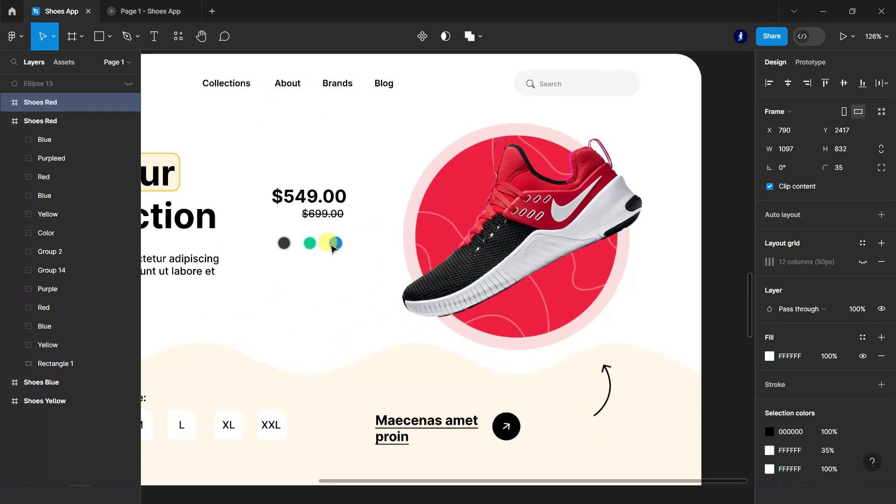
{"action": "scroll", "coordinate": [333, 248], "scroll_direction": "up", "scroll_amount": 1, "text": "ctrl"}
{"action": "left_click", "coordinate": [334, 244], "text": "ctrl"}
{"action": "left_click", "coordinate": [771, 320]}
{"action": "left_click", "coordinate": [627, 425]}
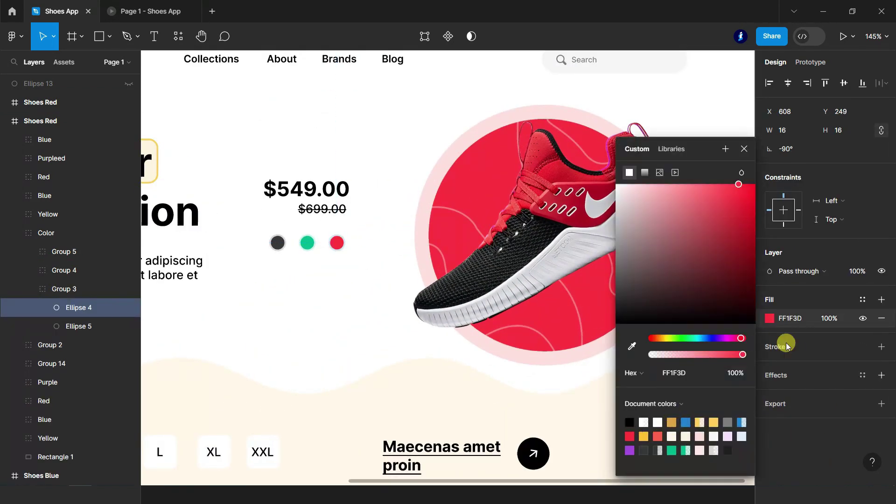
{"action": "left_click", "coordinate": [798, 319]}
{"action": "left_click", "coordinate": [10, 326]}
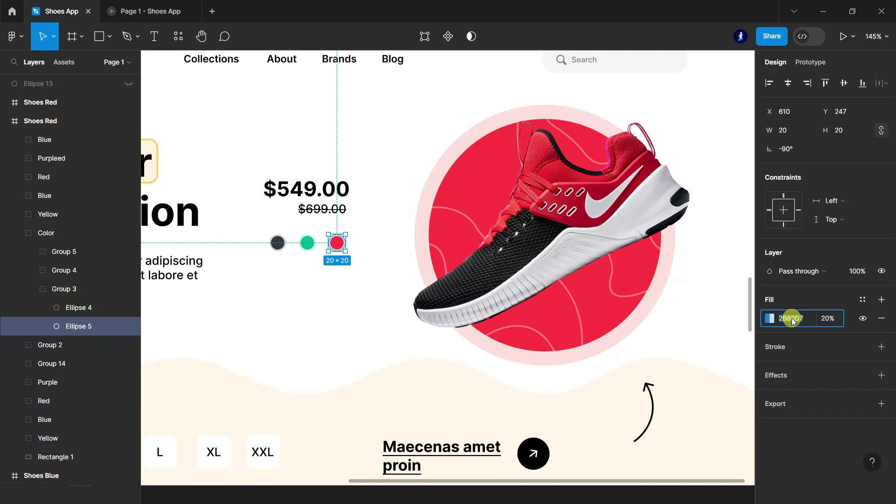
{"action": "key", "text": "Return"}
{"action": "left_click", "coordinate": [28, 289]}
Step: Fill the middle green colour dot with the purple document colour
{"action": "left_click", "coordinate": [28, 270]}
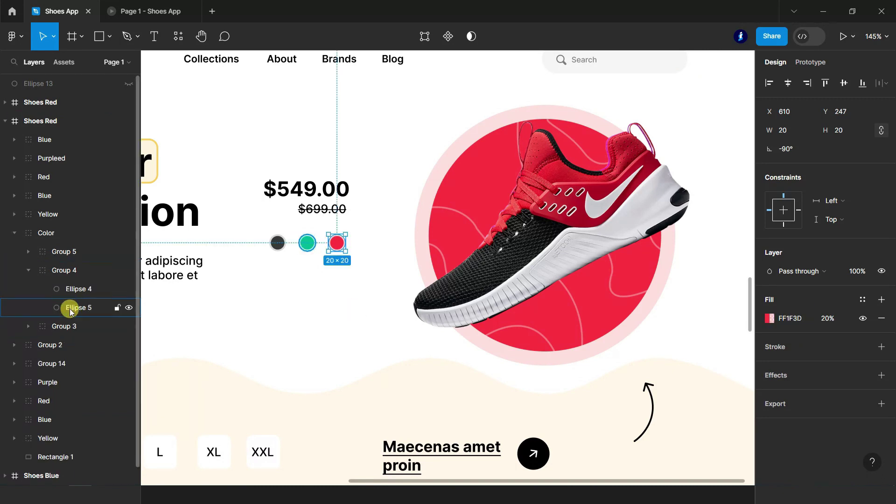
{"action": "left_click", "coordinate": [75, 289]}
{"action": "left_click", "coordinate": [770, 319]}
{"action": "scroll", "coordinate": [609, 163], "scroll_direction": "up", "scroll_amount": 2}
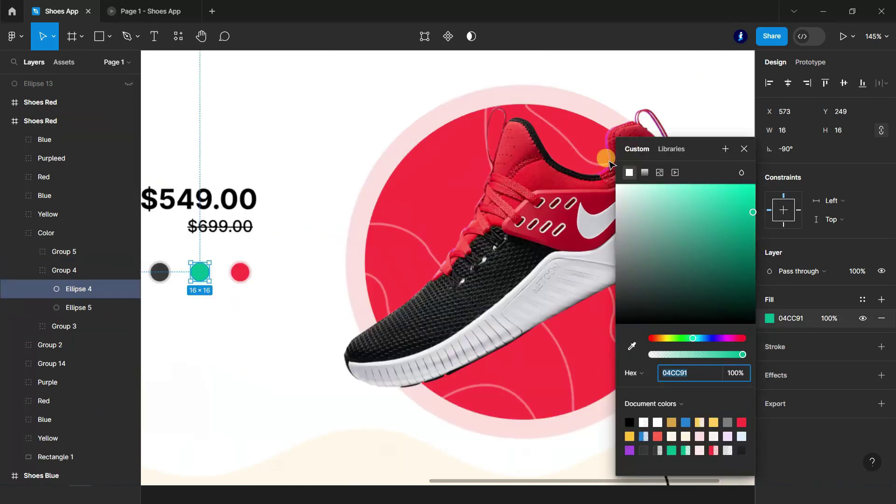
{"action": "scroll", "coordinate": [609, 163], "scroll_direction": "up", "scroll_amount": 5}
{"action": "left_click", "coordinate": [629, 451]}
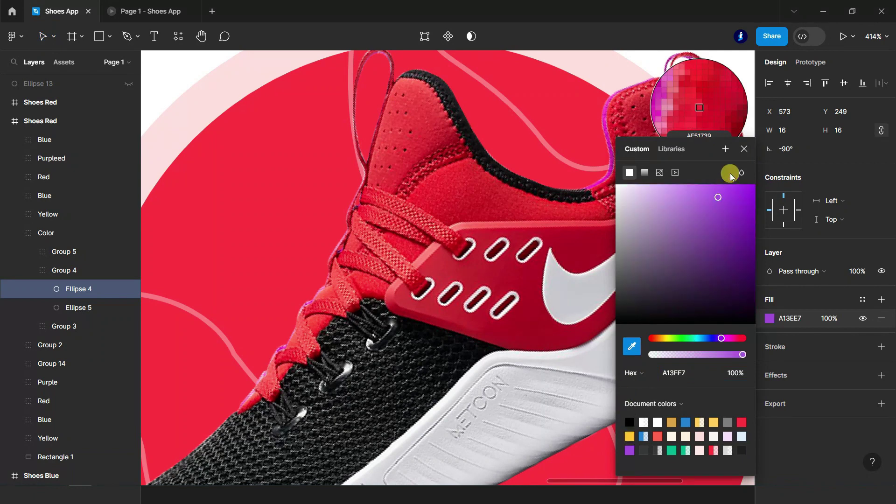
{"action": "key", "text": "i"}
{"action": "scroll", "coordinate": [692, 205], "scroll_direction": "down", "scroll_amount": 5}
{"action": "scroll", "coordinate": [698, 218], "scroll_direction": "down", "scroll_amount": 3}
{"action": "key", "text": "Tab"}
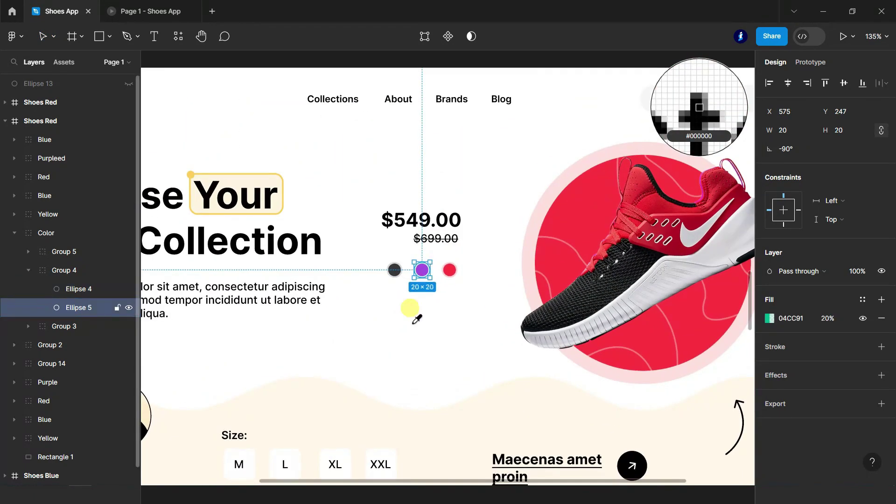
Step: Fill the middle dot's ring with purple A13EE7 at 20% opacity, then clear the selection
{"action": "left_click", "coordinate": [770, 319]}
{"action": "left_click", "coordinate": [672, 435]}
{"action": "left_click", "coordinate": [828, 318]}
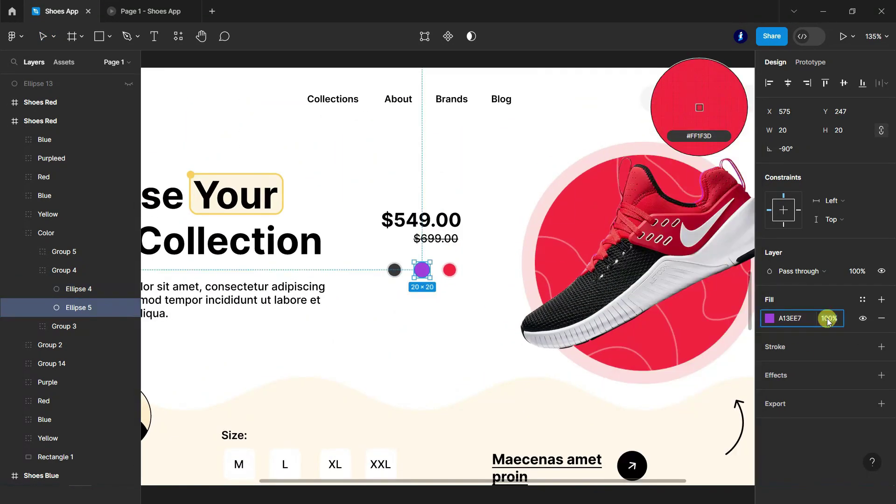
{"action": "type", "text": "20"}
{"action": "key", "text": "Return"}
{"action": "left_click", "coordinate": [14, 232]}
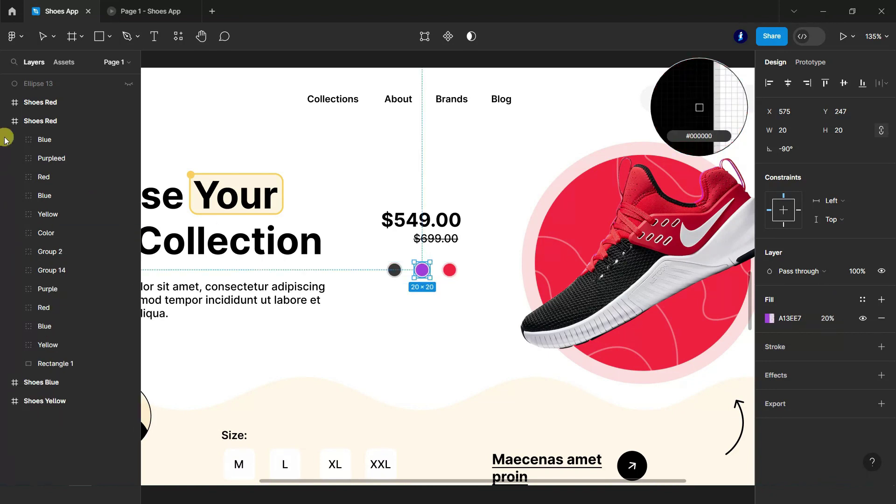
{"action": "left_click", "coordinate": [5, 121]}
{"action": "scroll", "coordinate": [499, 224], "scroll_direction": "down", "scroll_amount": 3}
{"action": "key", "text": "Escape"}
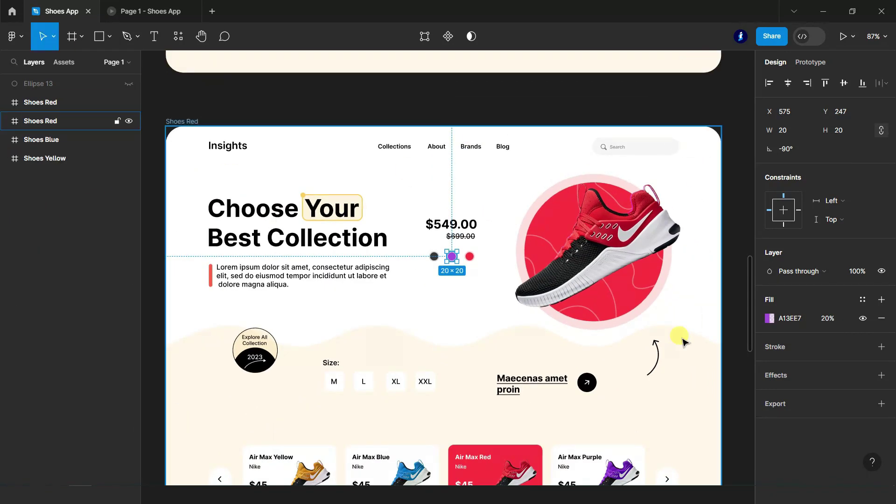
{"action": "key", "text": "Escape"}
{"action": "scroll", "coordinate": [464, 304], "scroll_direction": "down", "scroll_amount": 5}
{"action": "scroll", "coordinate": [436, 310], "scroll_direction": "down", "scroll_amount": 5}
{"action": "scroll", "coordinate": [443, 329], "scroll_direction": "down", "scroll_amount": 3}
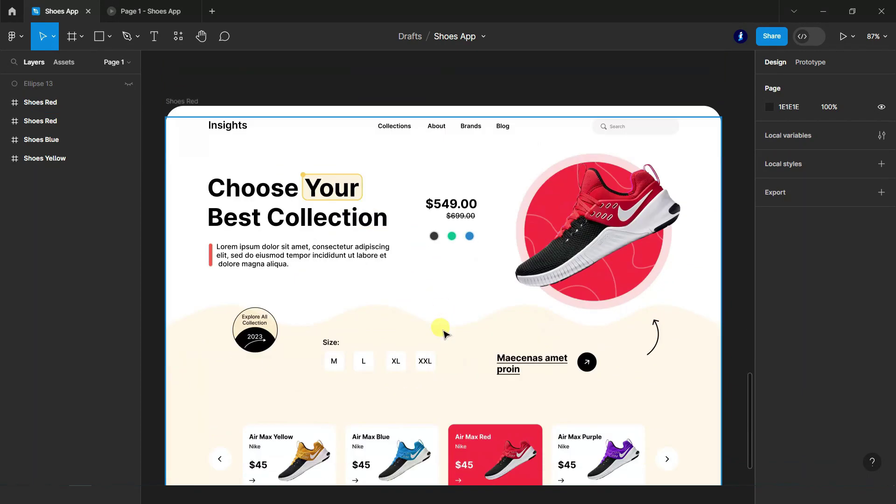
{"action": "scroll", "coordinate": [580, 366], "scroll_direction": "down", "scroll_amount": 4}
{"action": "scroll", "coordinate": [507, 349], "scroll_direction": "up", "scroll_amount": 3}
Step: Make the Air Max Red card white with black text and a 100% opacity arrow
{"action": "double_click", "coordinate": [422, 332]}
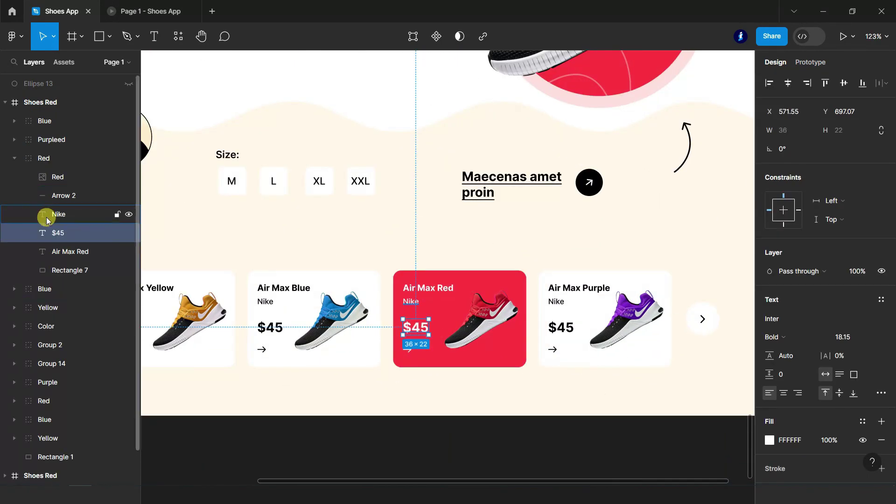
{"action": "left_click", "coordinate": [67, 251], "text": "shift"}
{"action": "left_click", "coordinate": [59, 215], "text": "shift"}
{"action": "left_click", "coordinate": [64, 196], "text": "shift"}
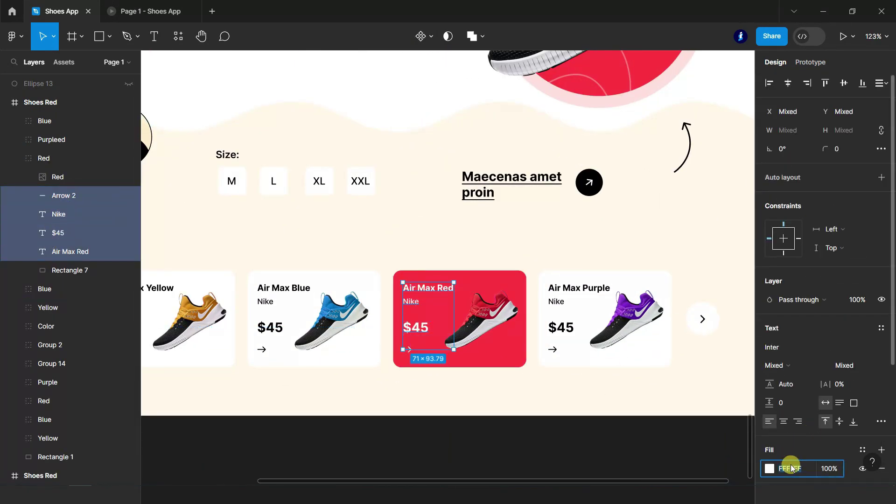
{"action": "scroll", "coordinate": [801, 438], "scroll_direction": "down", "scroll_amount": 3}
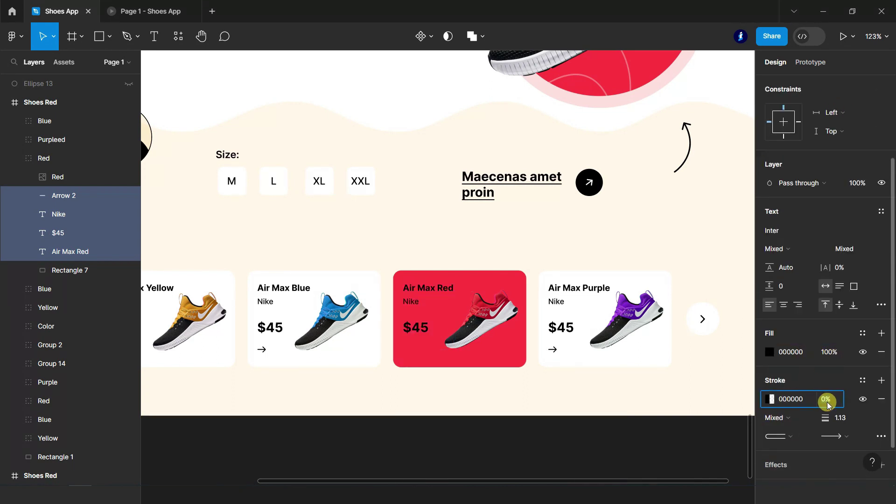
{"action": "type", "text": "100"}
{"action": "key", "text": "Return"}
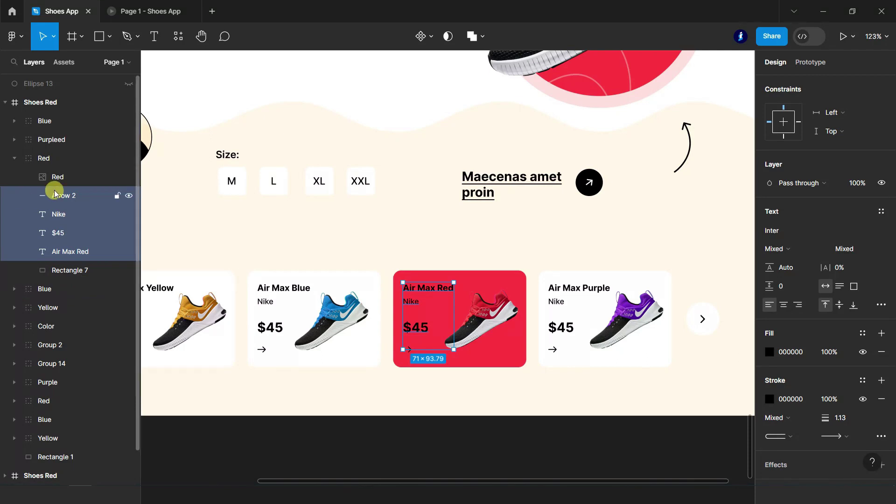
{"action": "left_click", "coordinate": [70, 271]}
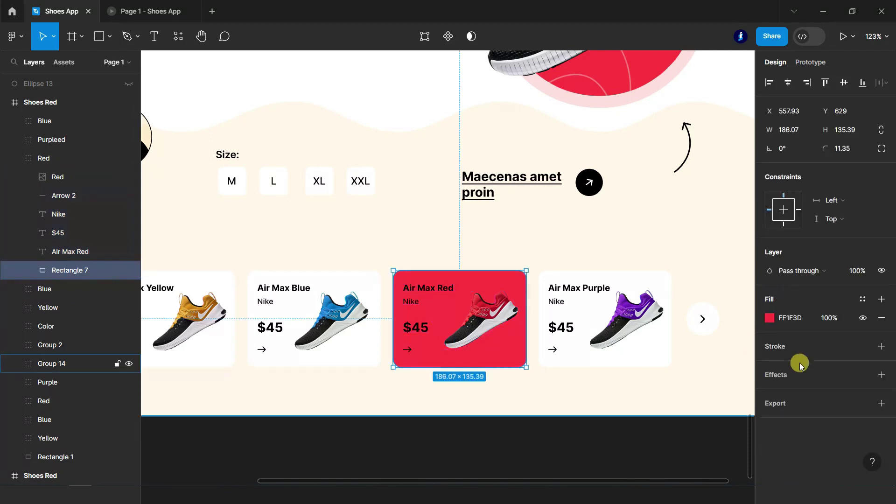
{"action": "left_click", "coordinate": [784, 319]}
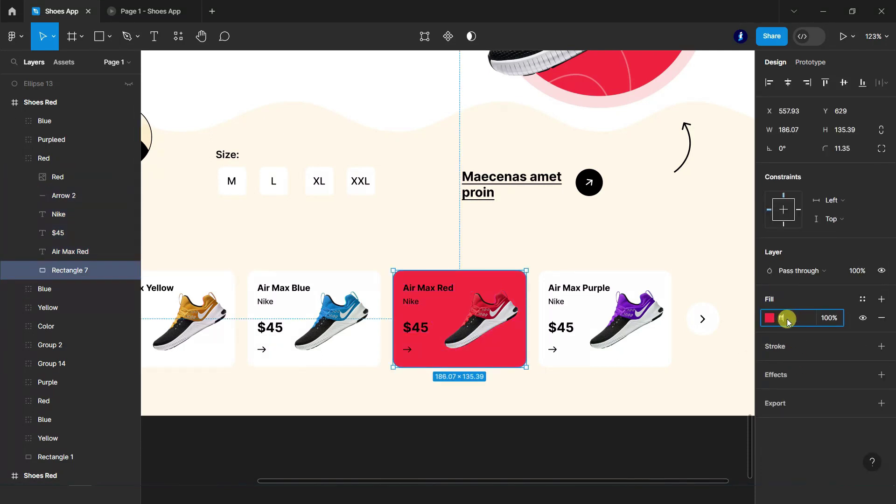
{"action": "key", "text": "Return"}
Step: Fill the Air Max Purple card purple with white (FFFFFF) text and arrow
{"action": "left_click", "coordinate": [14, 158]}
{"action": "left_click", "coordinate": [13, 140]}
{"action": "left_click", "coordinate": [61, 253]}
{"action": "left_click", "coordinate": [770, 318]}
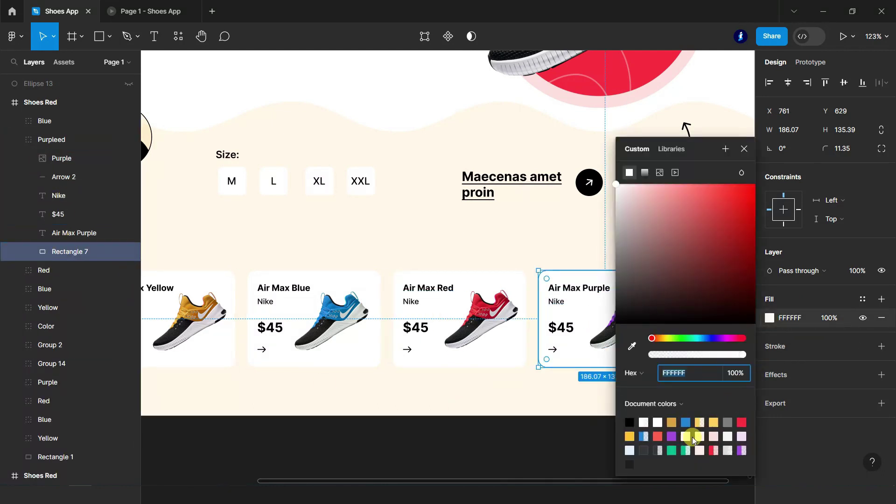
{"action": "left_click", "coordinate": [674, 433]}
{"action": "left_click", "coordinate": [56, 233]}
{"action": "left_click", "coordinate": [56, 177], "text": "shift"}
{"action": "scroll", "coordinate": [809, 447], "scroll_direction": "down", "scroll_amount": 3}
{"action": "scroll", "coordinate": [808, 447], "scroll_direction": "down", "scroll_amount": 2}
{"action": "left_click", "coordinate": [788, 301]}
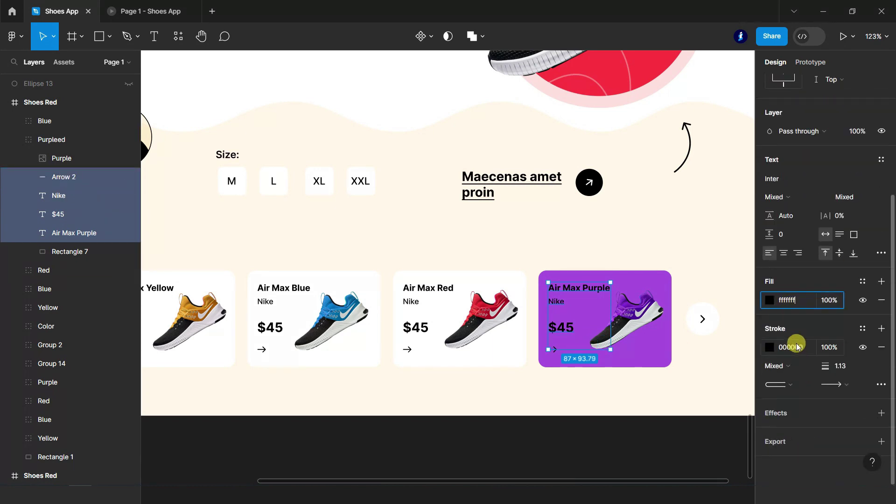
{"action": "key", "text": "Return"}
{"action": "key", "text": "shift+1"}
Step: Reorder the Purple shoe group in Layers and rotate the four hero shoe groups a quarter turn
{"action": "left_click", "coordinate": [592, 425]}
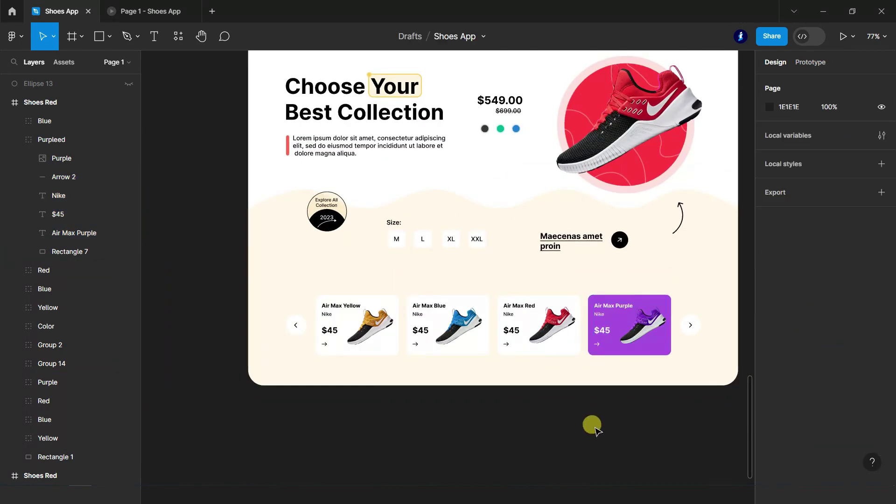
{"action": "scroll", "coordinate": [660, 394], "scroll_direction": "down", "scroll_amount": 3}
{"action": "left_click", "coordinate": [14, 137]}
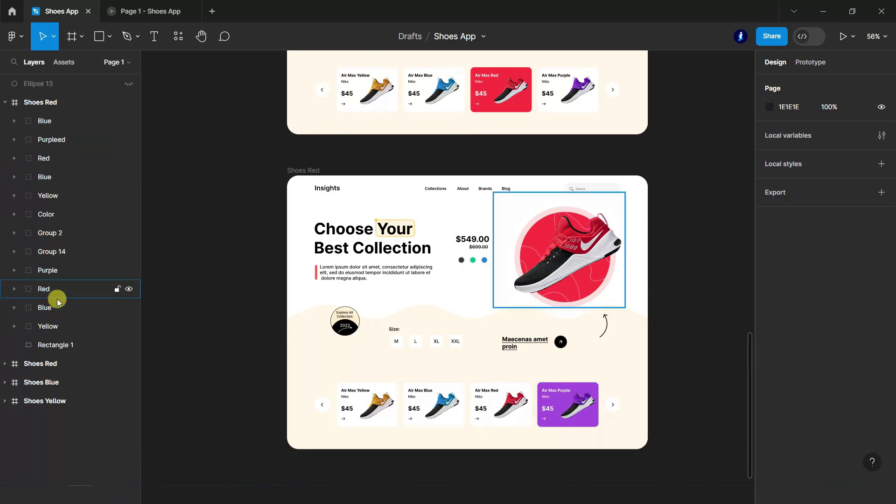
{"action": "left_click_drag", "start_coordinate": [56, 296], "coordinate": [62, 279]}
{"action": "left_click_drag", "start_coordinate": [63, 329], "coordinate": [56, 364]}
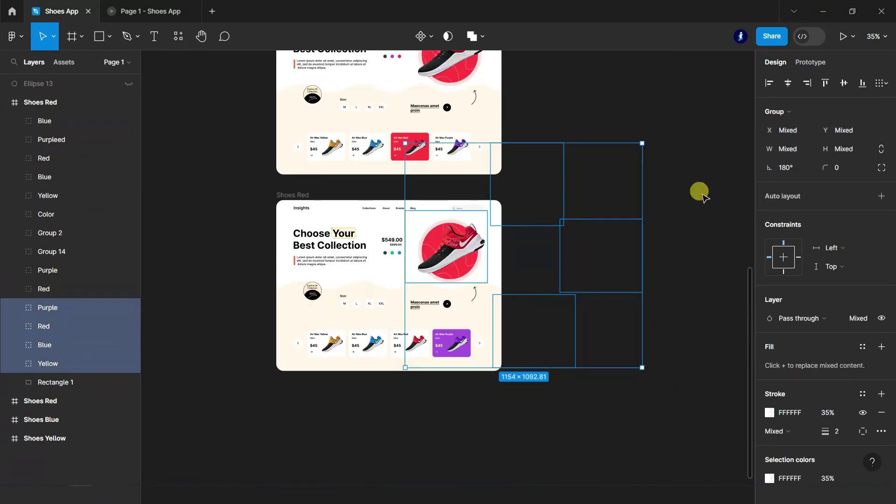
{"action": "left_click_drag", "start_coordinate": [647, 139], "coordinate": [642, 372]}
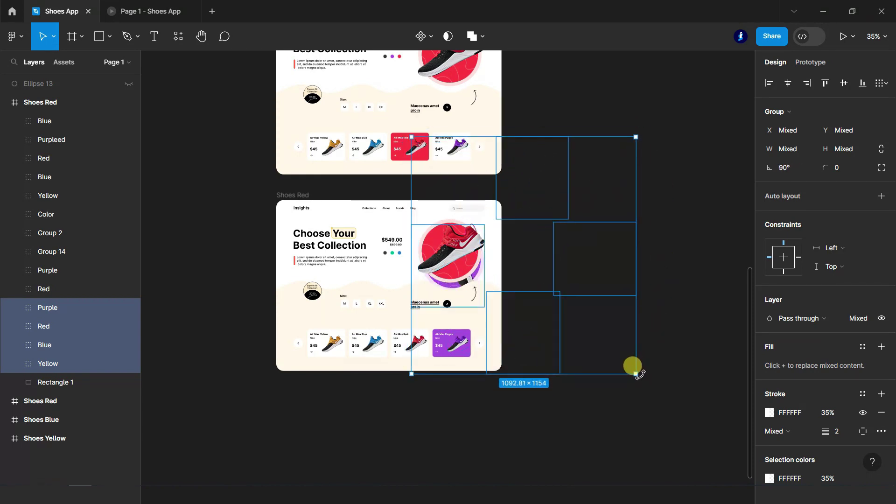
Step: Set the shoe image inside the Purple group to a 27° rotation
{"action": "left_click", "coordinate": [48, 310]}
{"action": "scroll", "coordinate": [480, 259], "scroll_direction": "up", "scroll_amount": 5}
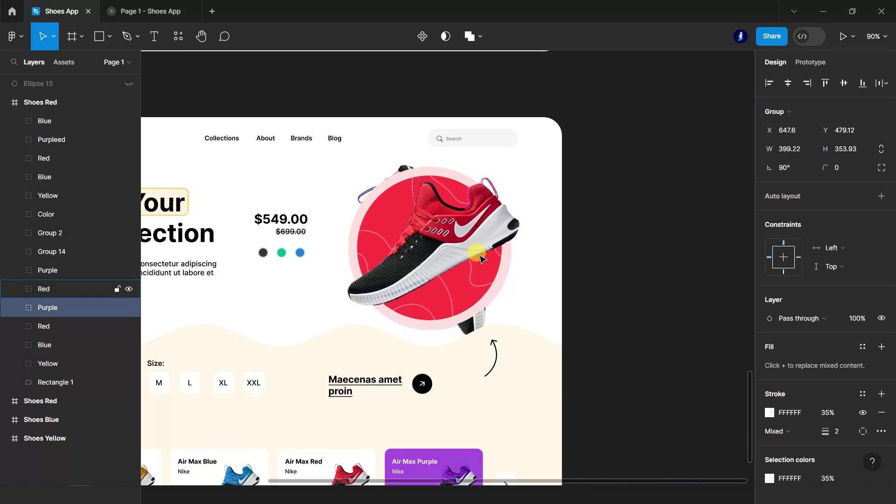
{"action": "scroll", "coordinate": [481, 258], "scroll_direction": "up", "scroll_amount": 5}
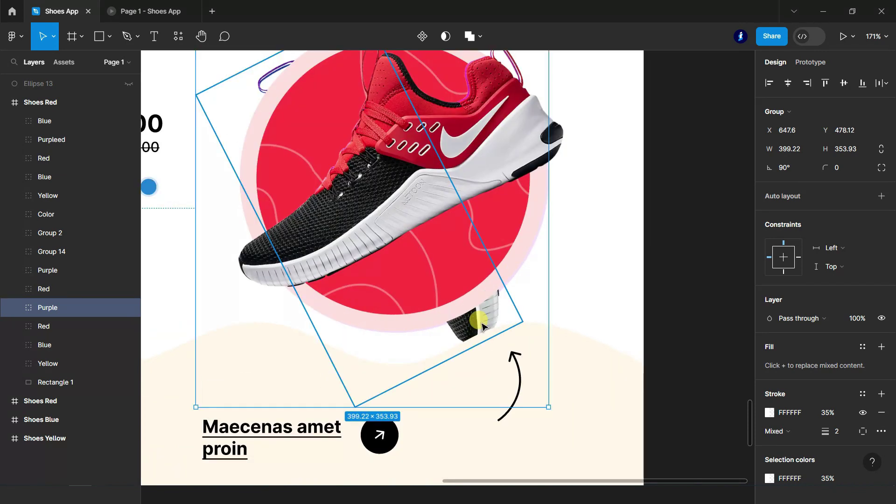
{"action": "double_click", "coordinate": [482, 325]}
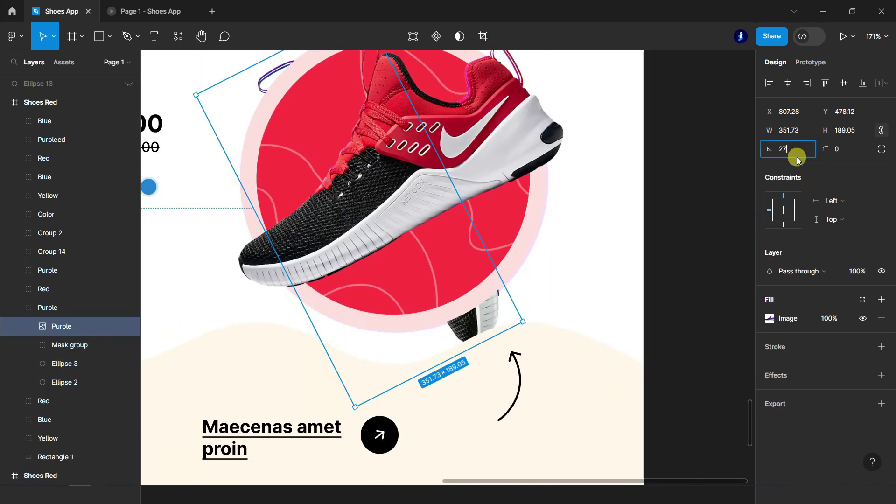
{"action": "key", "text": "Return"}
{"action": "scroll", "coordinate": [434, 282], "scroll_direction": "down", "scroll_amount": 2}
{"action": "scroll", "coordinate": [436, 282], "scroll_direction": "down", "scroll_amount": 1}
Step: Move the Purple group above Red so the purple shoe shows in the hero
{"action": "left_click", "coordinate": [18, 307]}
{"action": "left_click_drag", "start_coordinate": [59, 284], "coordinate": [58, 282]}
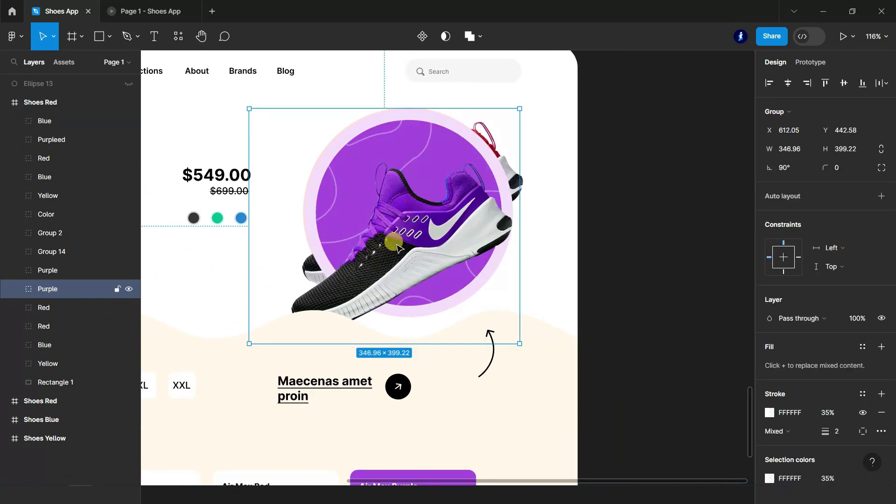
{"action": "double_click", "coordinate": [406, 205]}
{"action": "left_click_drag", "start_coordinate": [406, 205], "coordinate": [410, 206]}
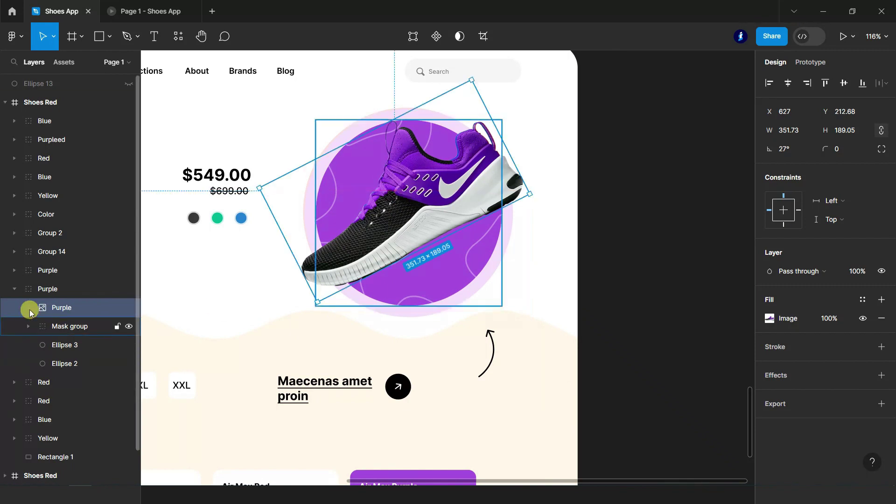
{"action": "left_click", "coordinate": [50, 270]}
Step: Delete the extra Red shoe group and the duplicate Purple shoe group
{"action": "left_click", "coordinate": [53, 312]}
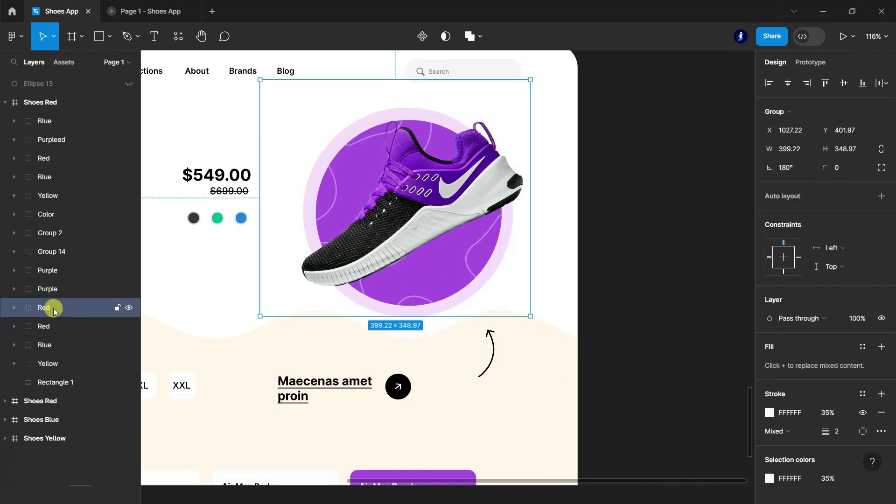
{"action": "key", "text": "Delete"}
{"action": "left_click", "coordinate": [54, 289]}
{"action": "left_click", "coordinate": [59, 275]}
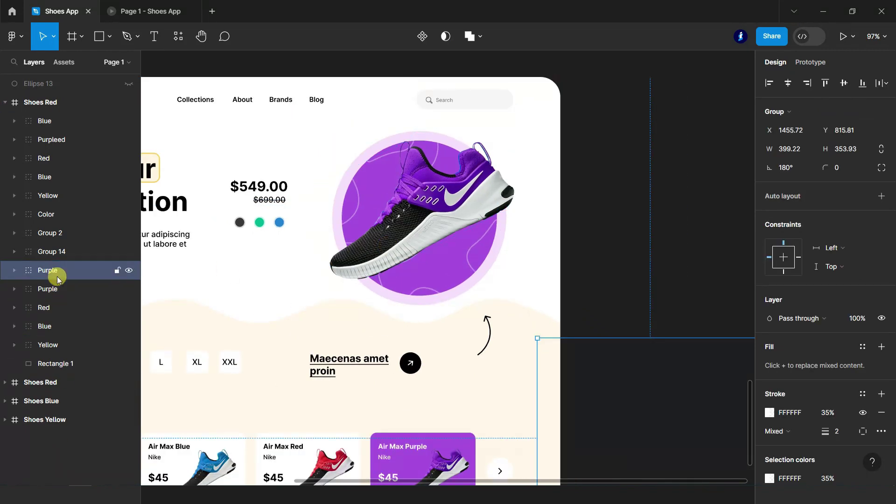
{"action": "left_click", "coordinate": [54, 289]}
{"action": "left_click", "coordinate": [45, 345]}
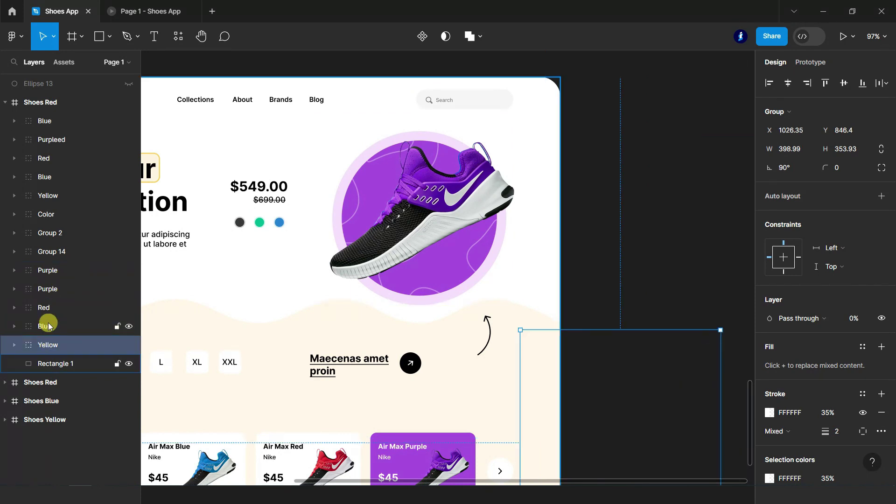
{"action": "left_click", "coordinate": [54, 292], "text": "shift"}
{"action": "left_click", "coordinate": [54, 292]}
{"action": "key", "text": "Delete"}
Step: Check the remaining Purple through Yellow shoe groups together, then clear the selection
{"action": "key", "text": "shift+Tab"}
{"action": "left_click", "coordinate": [58, 291], "text": "shift"}
{"action": "left_click", "coordinate": [51, 326], "text": "shift"}
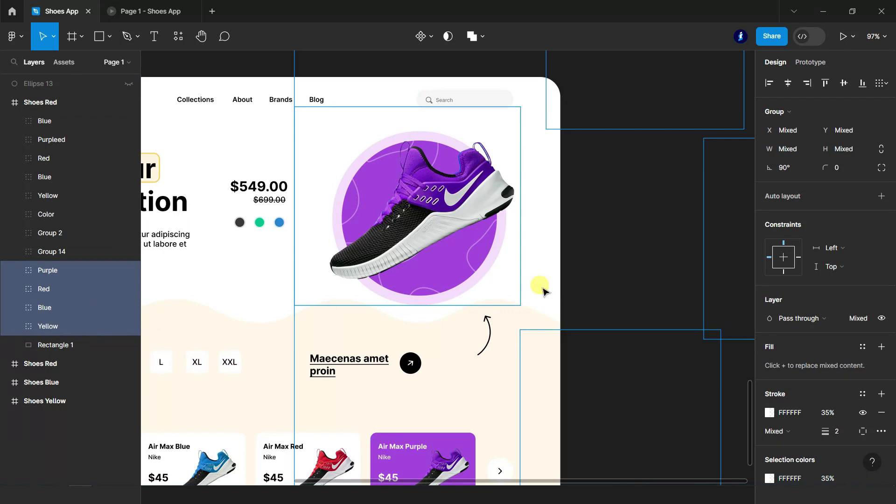
{"action": "scroll", "coordinate": [602, 229], "scroll_direction": "down", "scroll_amount": 3}
{"action": "left_click", "coordinate": [350, 476]}
Step: Recolour the third colour dot and its ring purple A13EE7
{"action": "scroll", "coordinate": [369, 236], "scroll_direction": "up", "scroll_amount": 5}
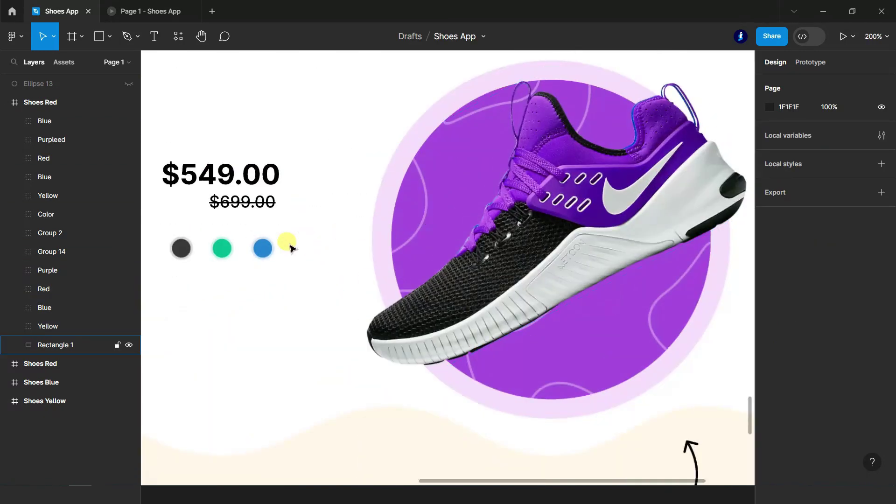
{"action": "left_click", "coordinate": [261, 248], "text": "ctrl"}
{"action": "left_click", "coordinate": [770, 319]}
{"action": "left_click", "coordinate": [644, 436]}
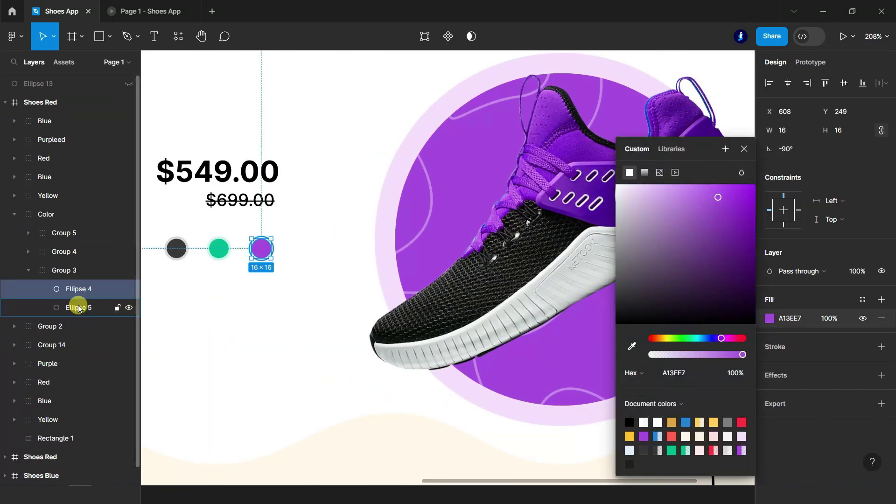
{"action": "left_click", "coordinate": [79, 307]}
{"action": "left_click", "coordinate": [769, 319]}
{"action": "left_click", "coordinate": [742, 423]}
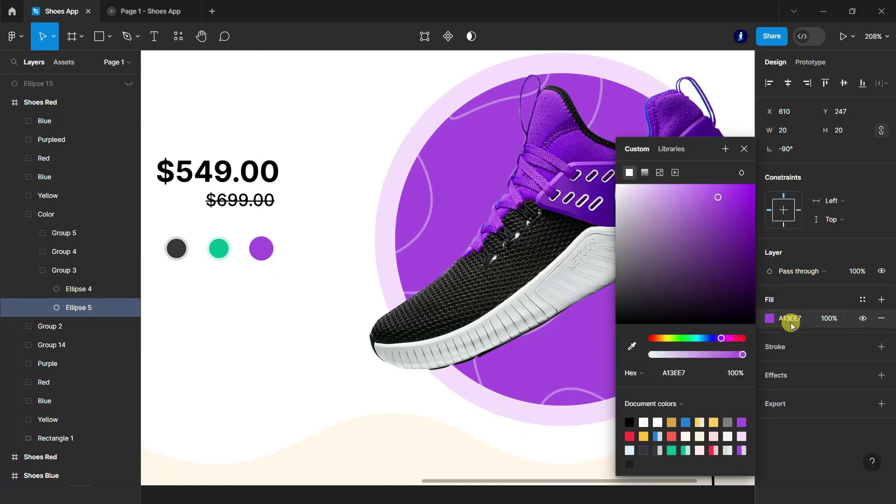
{"action": "left_click", "coordinate": [832, 320]}
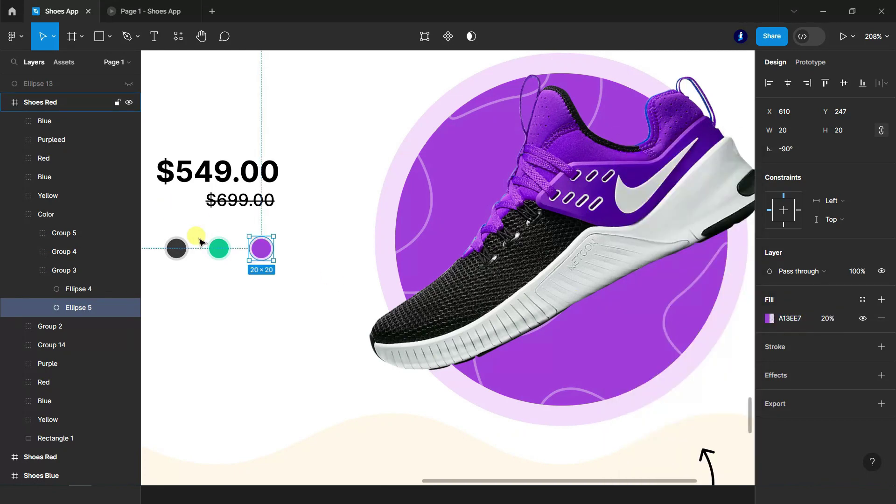
Step: Make the green middle dot and its outer ring blue 045DC5
{"action": "left_click", "coordinate": [219, 249], "text": "ctrl"}
{"action": "left_click", "coordinate": [770, 319]}
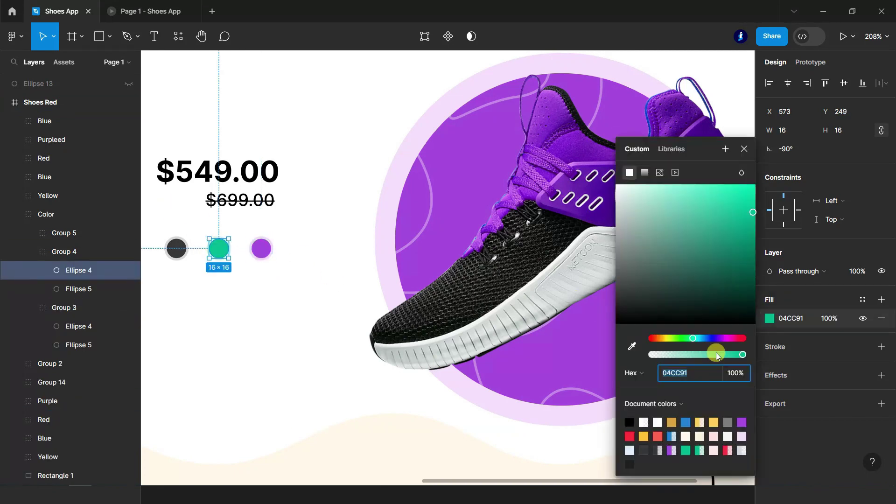
{"action": "left_click", "coordinate": [686, 423]}
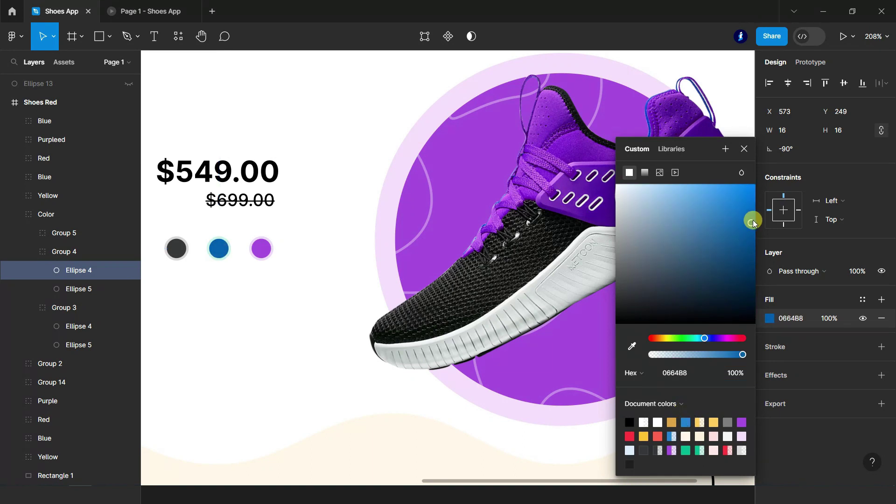
{"action": "left_click_drag", "start_coordinate": [708, 344], "coordinate": [706, 338]}
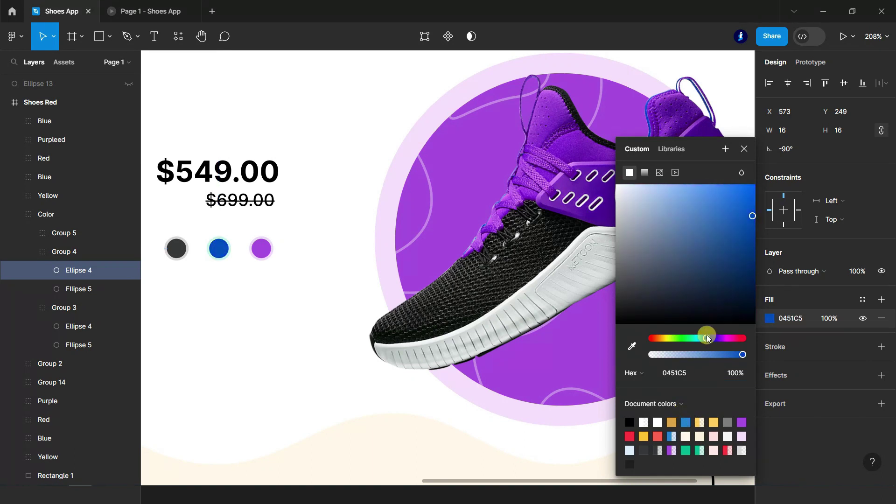
{"action": "left_click", "coordinate": [60, 288]}
{"action": "left_click", "coordinate": [770, 318]}
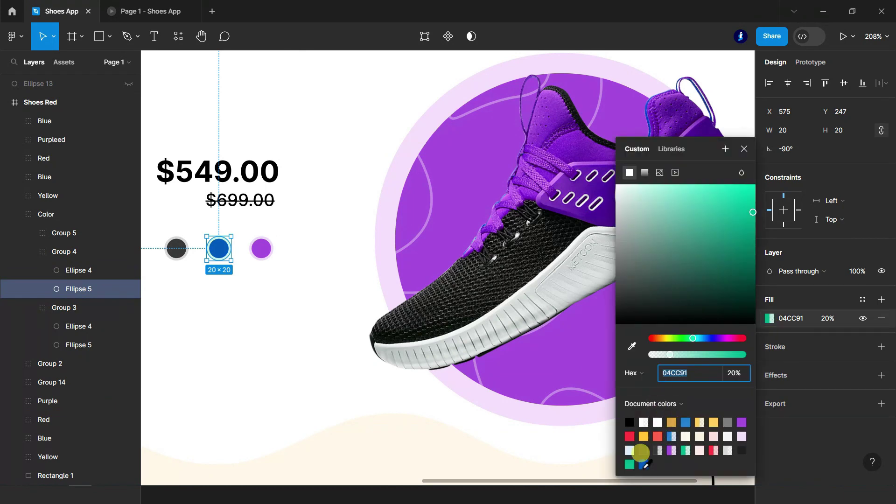
{"action": "left_click", "coordinate": [644, 464]}
{"action": "left_click", "coordinate": [830, 320]}
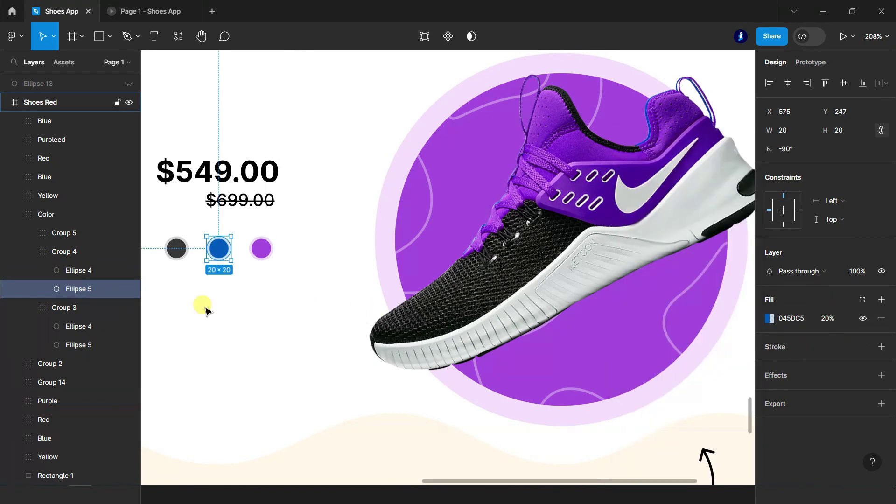
Step: Collapse the layer lists, fit all four frames in view, and select Shoes Yellow in Prototype mode
{"action": "left_click", "coordinate": [14, 214]}
{"action": "left_click", "coordinate": [49, 105]}
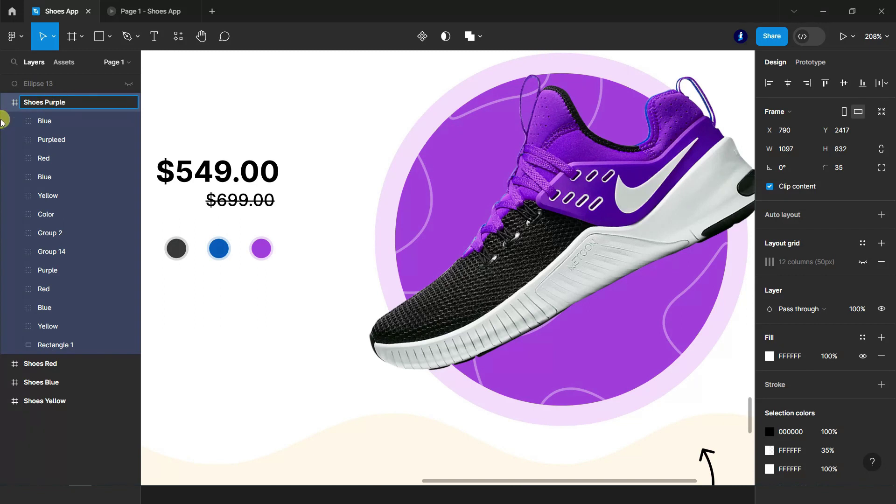
{"action": "left_click", "coordinate": [4, 102]}
{"action": "scroll", "coordinate": [394, 256], "scroll_direction": "down", "scroll_amount": 5}
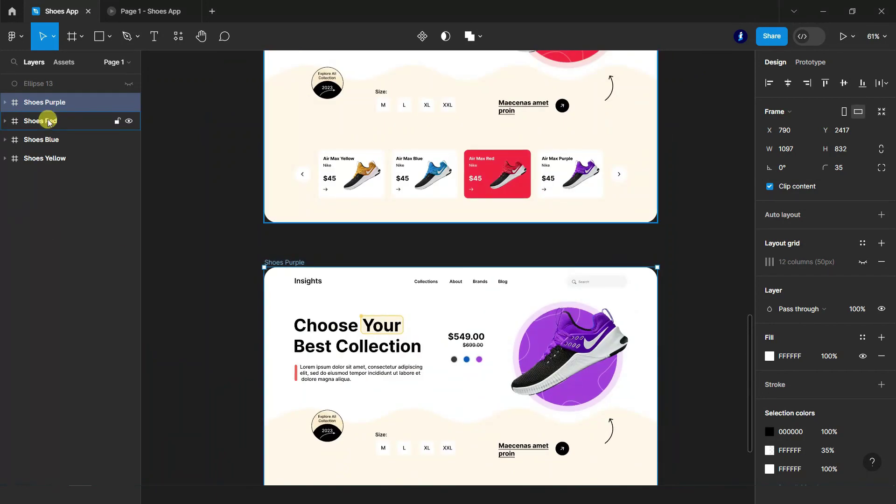
{"action": "left_click", "coordinate": [49, 121]}
{"action": "scroll", "coordinate": [490, 355], "scroll_direction": "down", "scroll_amount": 3}
{"action": "scroll", "coordinate": [490, 355], "scroll_direction": "up", "scroll_amount": 5}
{"action": "key", "text": "Escape"}
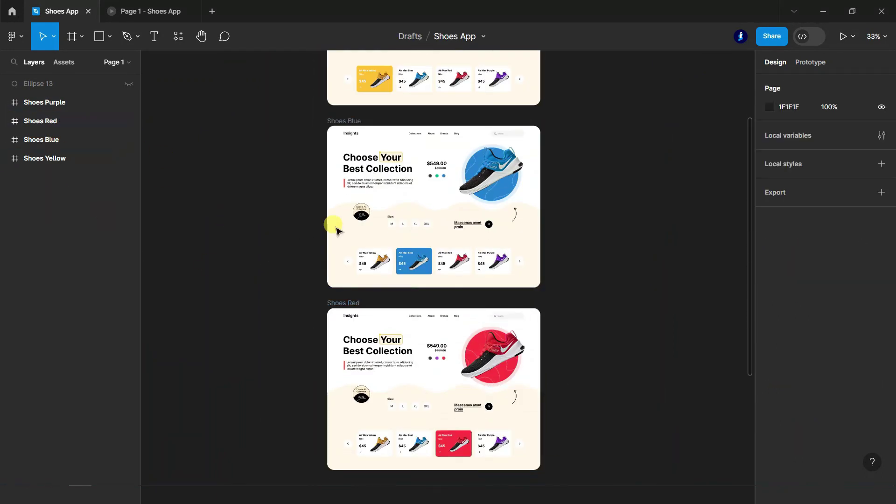
{"action": "key", "text": "shift+1"}
{"action": "scroll", "coordinate": [565, 288], "scroll_direction": "up", "scroll_amount": 3}
{"action": "left_click", "coordinate": [44, 158]}
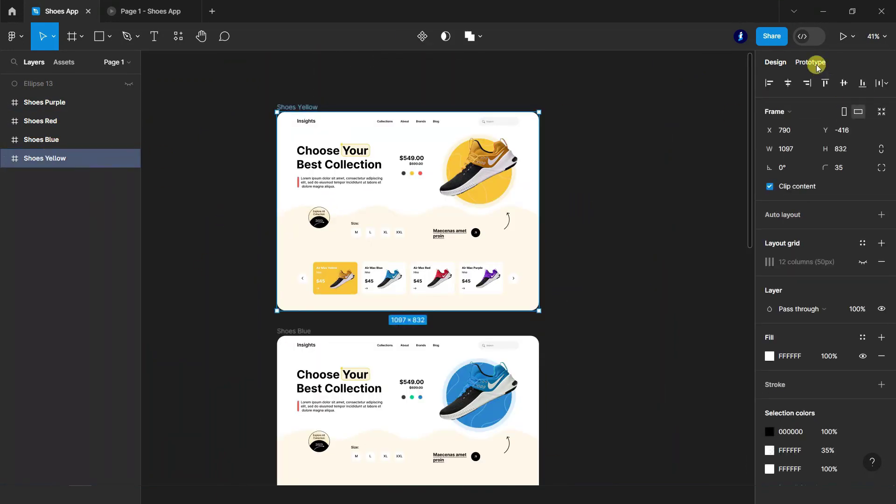
{"action": "left_click", "coordinate": [813, 63]}
Step: In Shoes Yellow, link the Air Max Blue card and yellow shoe image to Shoes Blue with Smart animate
{"action": "scroll", "coordinate": [355, 277], "scroll_direction": "down", "scroll_amount": 1}
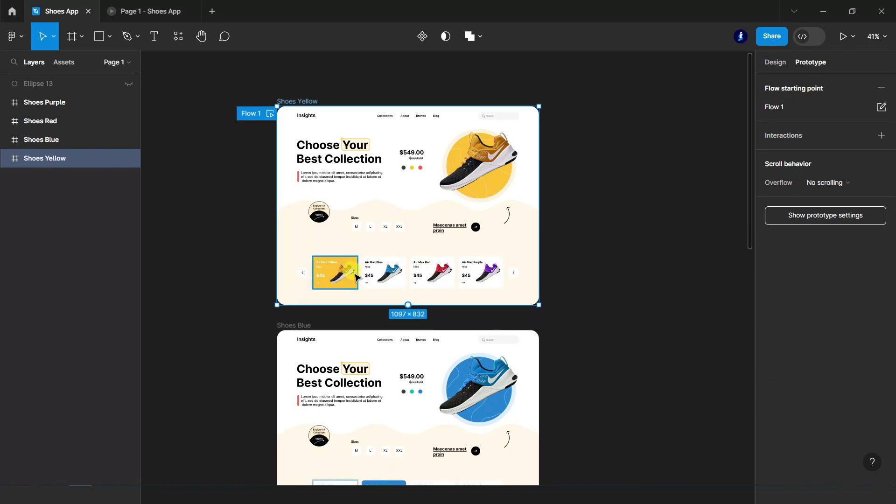
{"action": "left_click", "coordinate": [402, 280]}
{"action": "left_click_drag", "start_coordinate": [406, 273], "coordinate": [404, 340]}
{"action": "scroll", "coordinate": [467, 329], "scroll_direction": "down", "scroll_amount": 5}
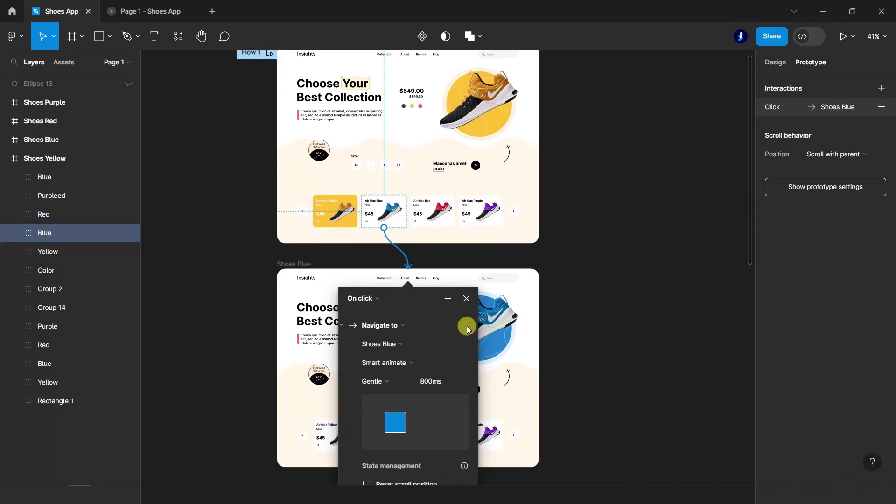
{"action": "left_click", "coordinate": [405, 383]}
{"action": "left_click", "coordinate": [405, 381]}
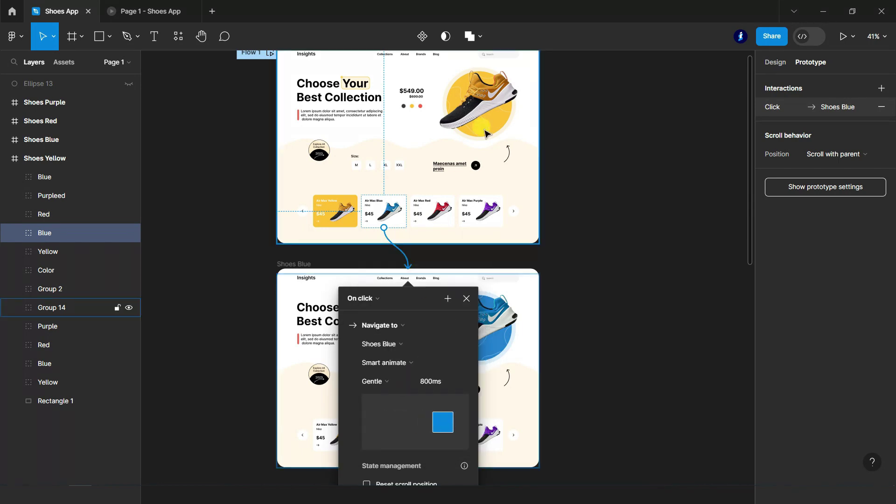
{"action": "left_click", "coordinate": [513, 116]}
{"action": "left_click_drag", "start_coordinate": [521, 118], "coordinate": [409, 280]}
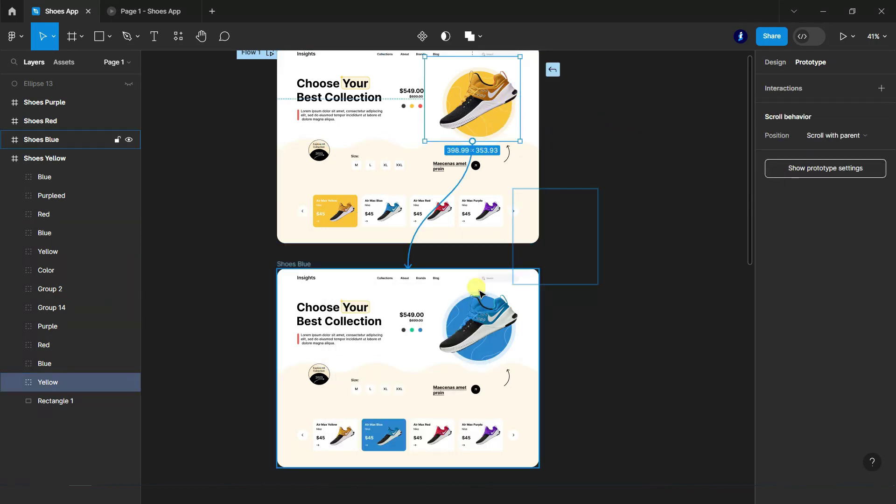
{"action": "left_click", "coordinate": [678, 279]}
Step: Link Shoes Blue's Air Max Yellow card to the Shoes Yellow frame
{"action": "scroll", "coordinate": [677, 279], "scroll_direction": "down", "scroll_amount": 2}
{"action": "scroll", "coordinate": [678, 279], "scroll_direction": "down", "scroll_amount": 1}
{"action": "scroll", "coordinate": [678, 280], "scroll_direction": "down", "scroll_amount": 2}
{"action": "scroll", "coordinate": [526, 244], "scroll_direction": "down", "scroll_amount": 3}
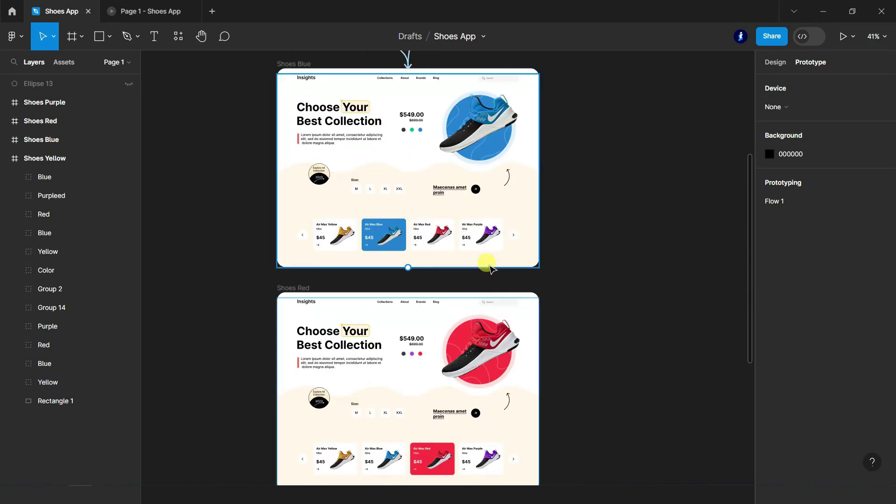
{"action": "scroll", "coordinate": [486, 260], "scroll_direction": "up", "scroll_amount": 8}
{"action": "scroll", "coordinate": [490, 270], "scroll_direction": "down", "scroll_amount": 3}
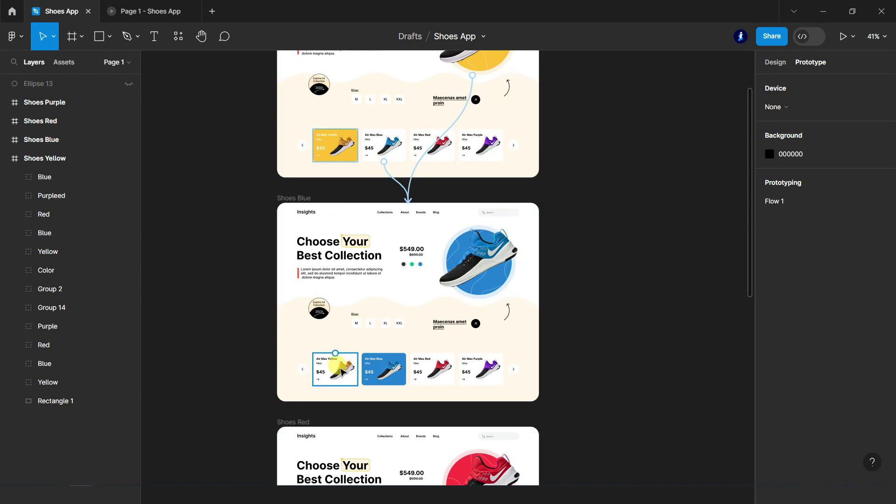
{"action": "left_click_drag", "start_coordinate": [335, 353], "coordinate": [352, 176]}
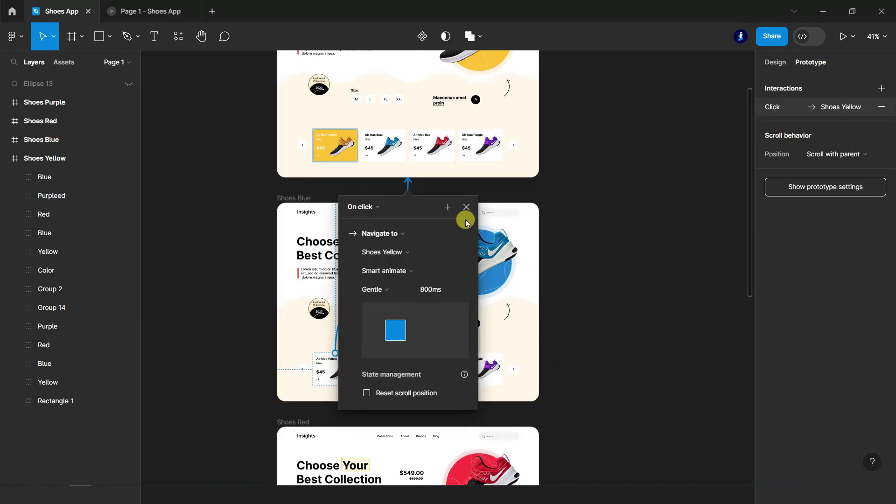
{"action": "left_click", "coordinate": [466, 207]}
Step: Link Shoes Blue's Air Max Red card to the Shoes Red frame
{"action": "scroll", "coordinate": [675, 314], "scroll_direction": "down", "scroll_amount": 1}
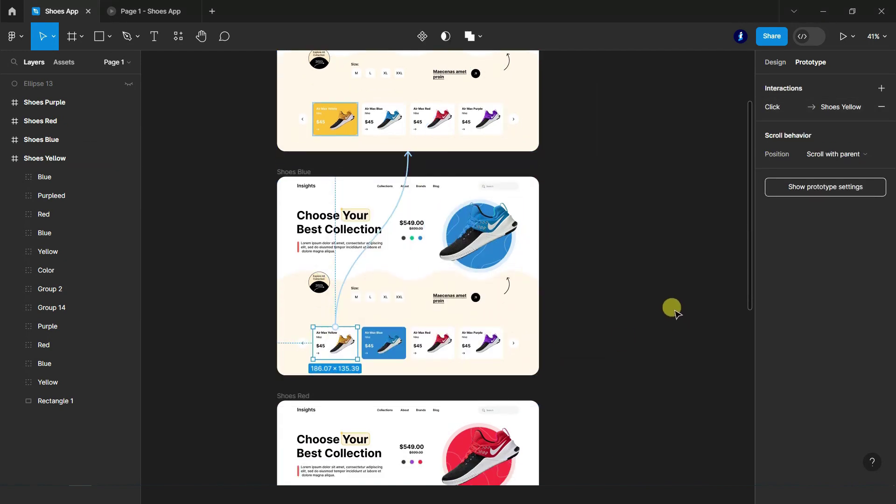
{"action": "scroll", "coordinate": [658, 298], "scroll_direction": "down", "scroll_amount": 1}
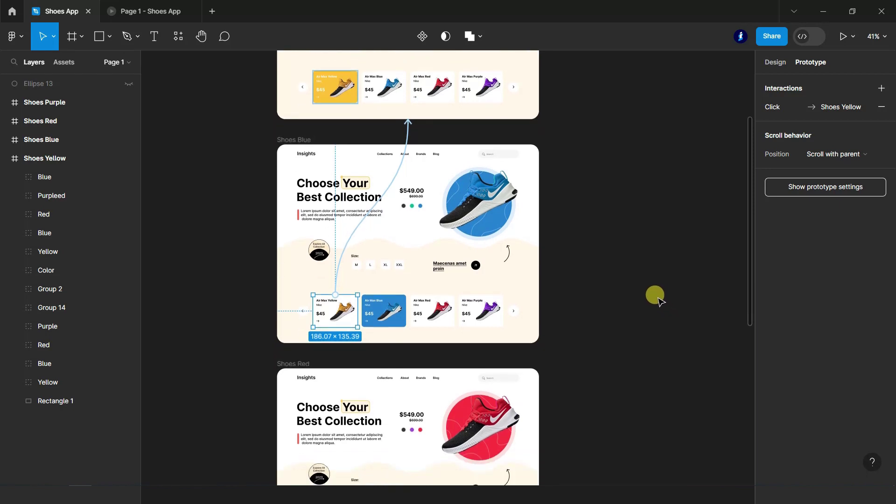
{"action": "scroll", "coordinate": [654, 296], "scroll_direction": "down", "scroll_amount": 2}
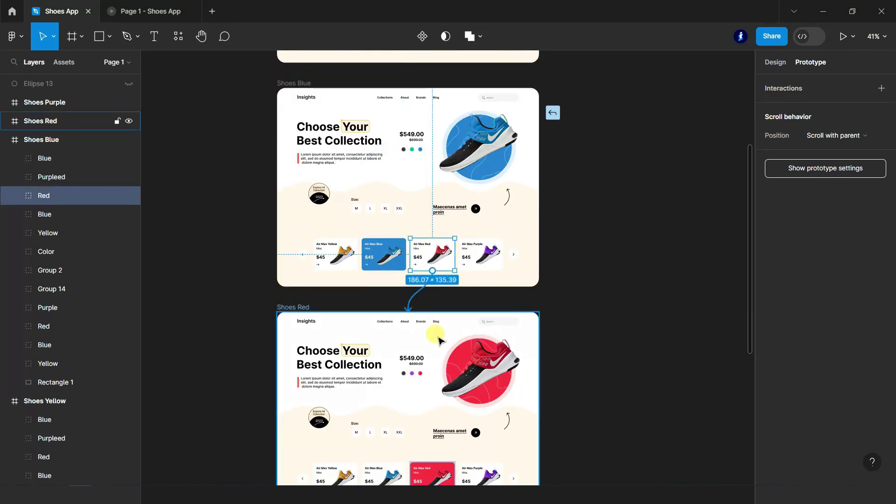
{"action": "left_click_drag", "start_coordinate": [452, 257], "coordinate": [466, 340]}
{"action": "left_click", "coordinate": [521, 281]}
Step: Link the blue shoe image to the Shoes Red frame
{"action": "scroll", "coordinate": [536, 277], "scroll_direction": "down", "scroll_amount": 2}
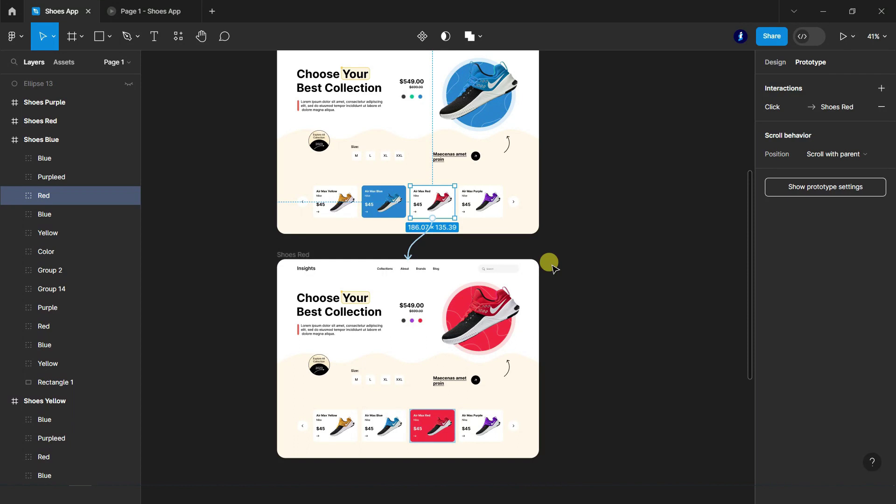
{"action": "scroll", "coordinate": [552, 267], "scroll_direction": "up", "scroll_amount": 1}
{"action": "scroll", "coordinate": [492, 126], "scroll_direction": "up", "scroll_amount": 5}
{"action": "left_click", "coordinate": [513, 239]}
{"action": "left_click_drag", "start_coordinate": [472, 284], "coordinate": [460, 422]}
{"action": "scroll", "coordinate": [490, 296], "scroll_direction": "down", "scroll_amount": 5}
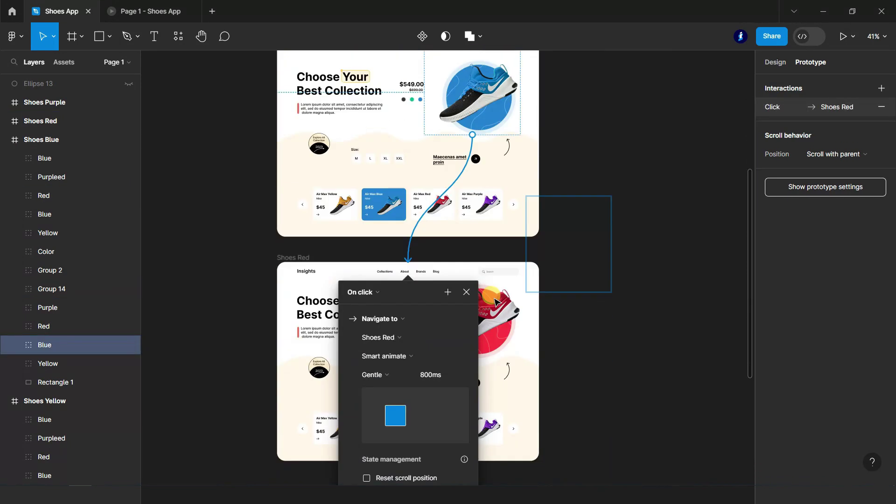
{"action": "left_click", "coordinate": [467, 286]}
Step: Review the Air Max Red and Air Max Yellow card connections in Shoes Blue
{"action": "scroll", "coordinate": [646, 285], "scroll_direction": "up", "scroll_amount": 1}
{"action": "scroll", "coordinate": [646, 285], "scroll_direction": "up", "scroll_amount": 5}
{"action": "scroll", "coordinate": [644, 280], "scroll_direction": "down", "scroll_amount": 2}
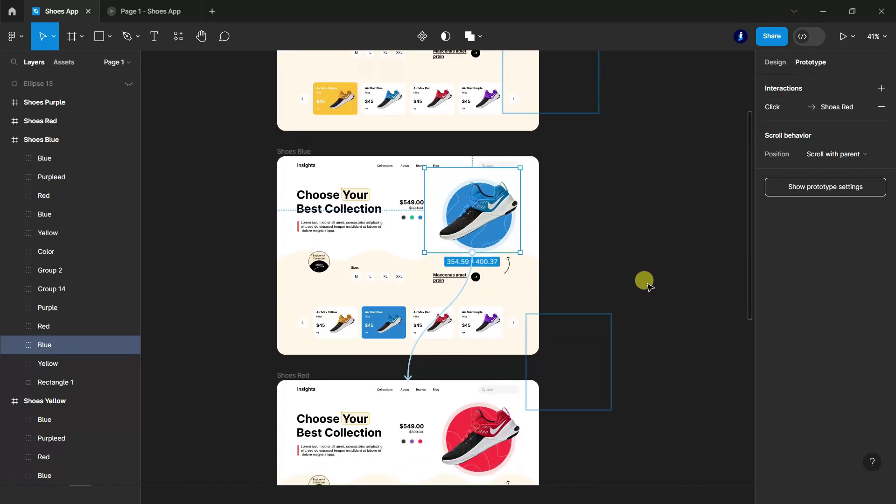
{"action": "left_click", "coordinate": [447, 333]}
{"action": "scroll", "coordinate": [571, 290], "scroll_direction": "down", "scroll_amount": 2}
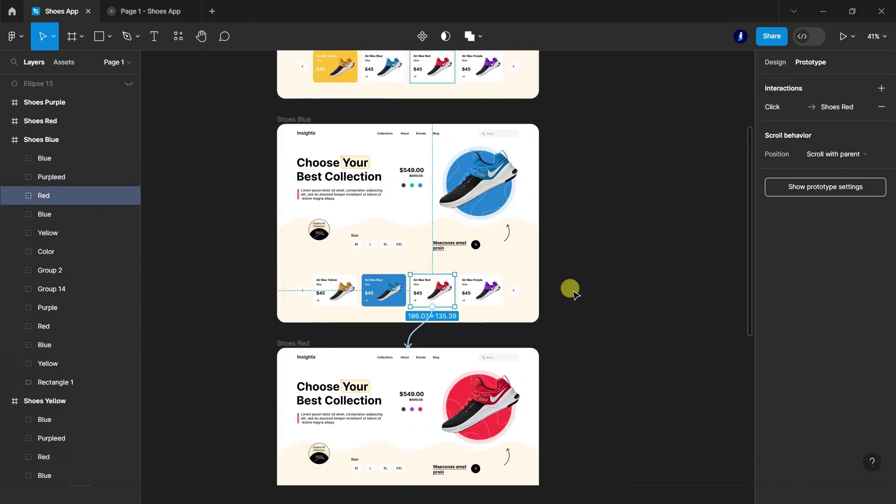
{"action": "left_click", "coordinate": [47, 233]}
{"action": "scroll", "coordinate": [396, 266], "scroll_direction": "down", "scroll_amount": 2}
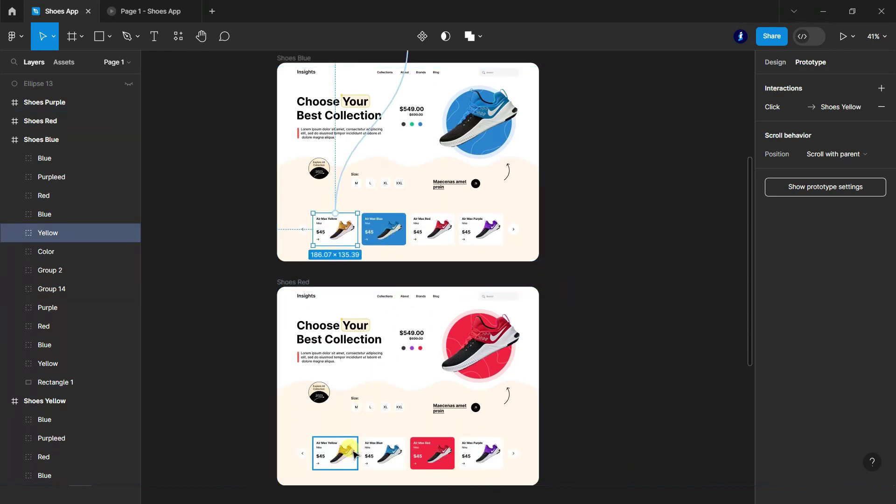
Step: In Shoes Red, link Air Max Blue to Shoes Blue and Air Max Yellow to Shoes Yellow
{"action": "left_click", "coordinate": [399, 454]}
{"action": "left_click_drag", "start_coordinate": [405, 339], "coordinate": [409, 257]}
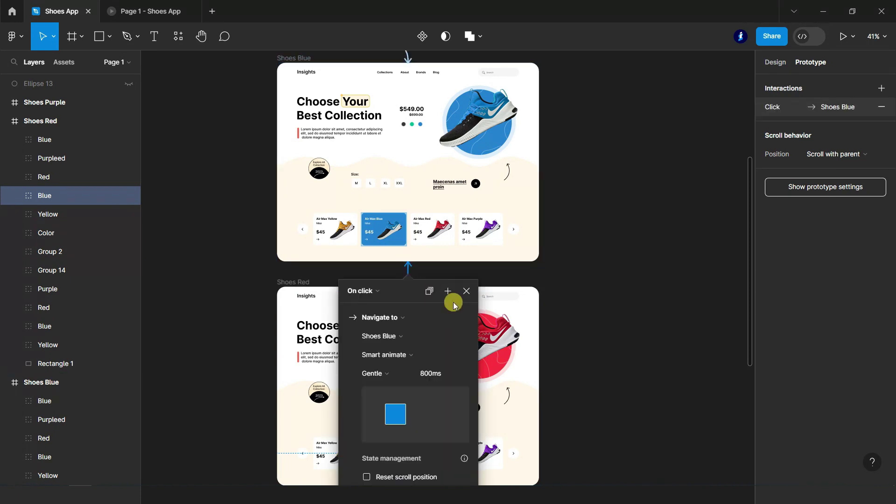
{"action": "left_click", "coordinate": [463, 291]}
{"action": "left_click", "coordinate": [357, 455]}
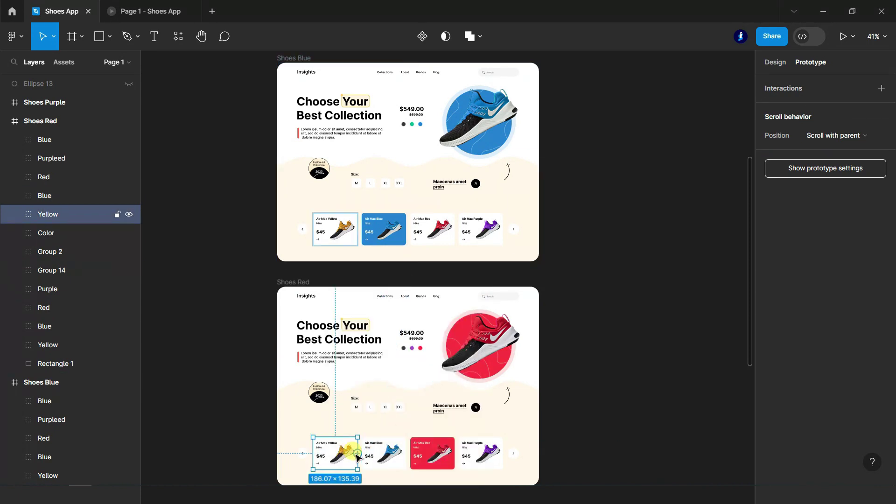
{"action": "left_click_drag", "start_coordinate": [359, 452], "coordinate": [368, 66]}
{"action": "left_click", "coordinate": [465, 146]}
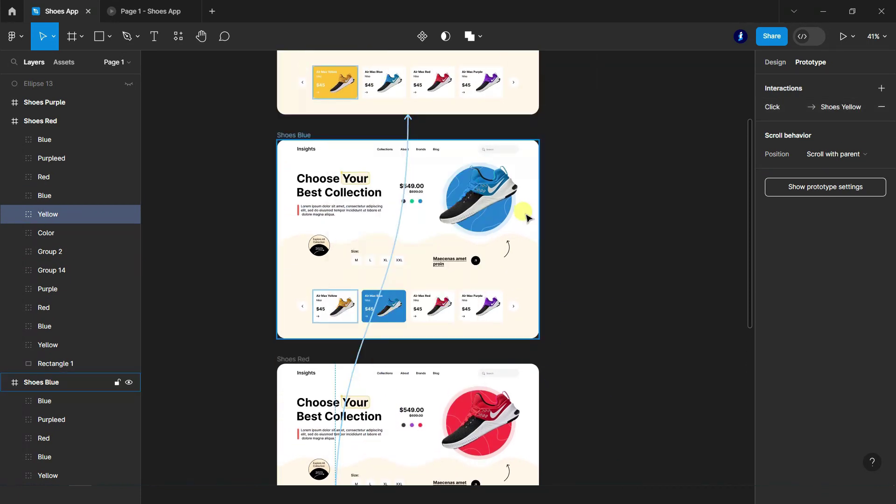
Step: Inspect the Air Max Red card's connection in Shoes Yellow and dismiss its settings
{"action": "scroll", "coordinate": [522, 218], "scroll_direction": "down", "scroll_amount": 3}
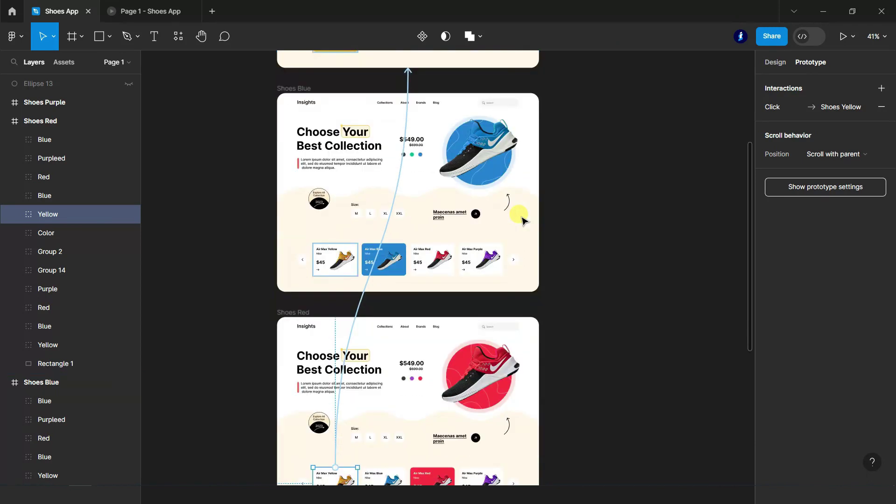
{"action": "scroll", "coordinate": [521, 218], "scroll_direction": "up", "scroll_amount": 3}
{"action": "left_click", "coordinate": [446, 85]}
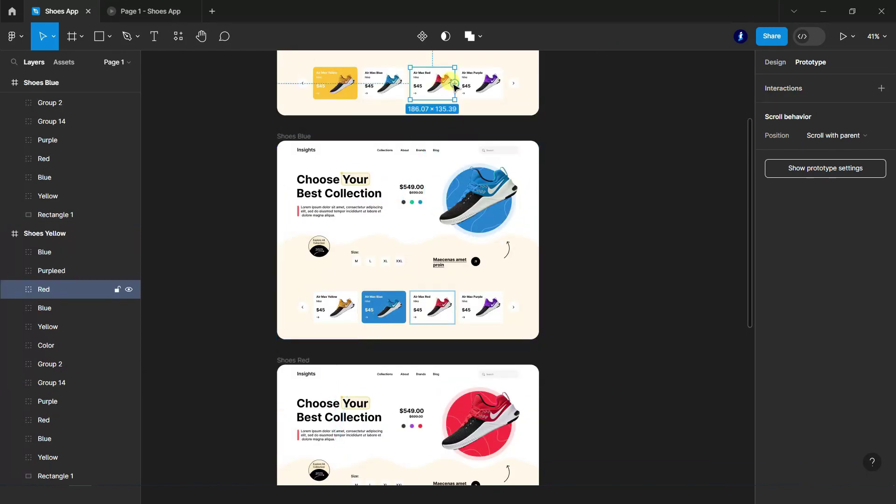
{"action": "left_click_drag", "start_coordinate": [415, 369], "coordinate": [420, 366]}
{"action": "scroll", "coordinate": [443, 354], "scroll_direction": "down", "scroll_amount": 2}
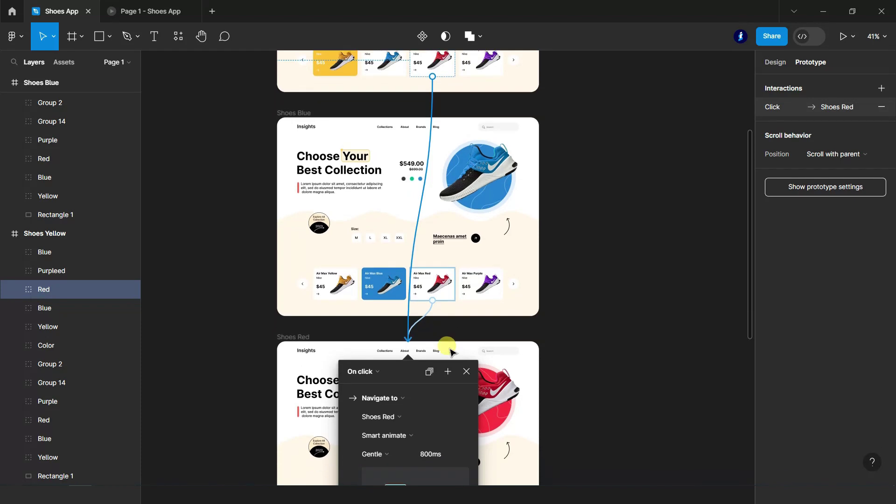
{"action": "left_click", "coordinate": [468, 373]}
{"action": "scroll", "coordinate": [560, 248], "scroll_direction": "down", "scroll_amount": 4}
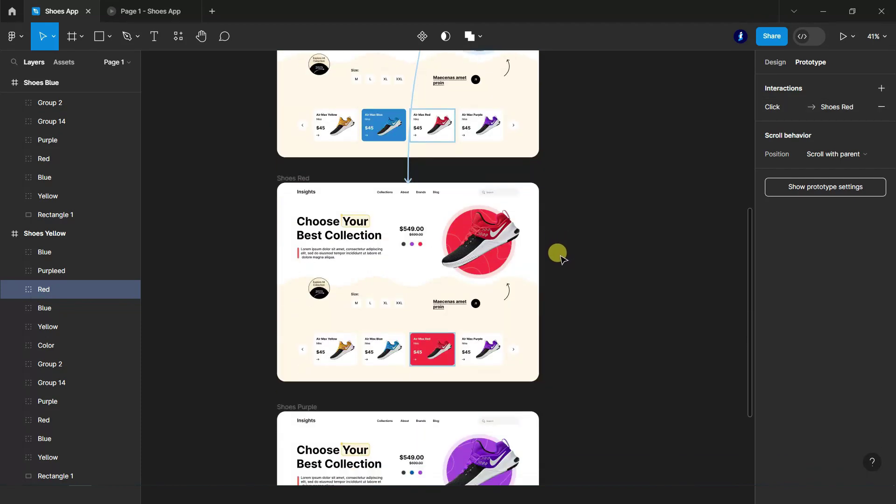
Step: Connect Shoes Red's hero shoe image and Air Max Purple card to the Shoes Purple frame
{"action": "left_click", "coordinate": [494, 219]}
{"action": "left_click_drag", "start_coordinate": [522, 211], "coordinate": [476, 385]}
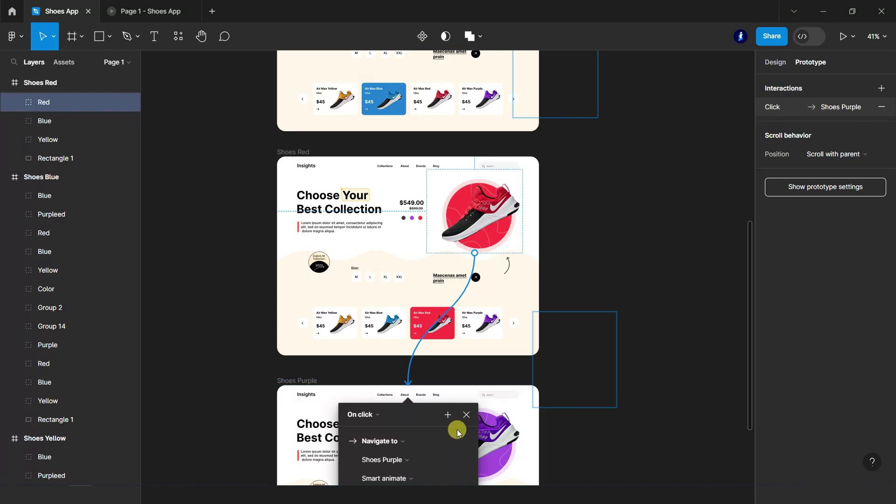
{"action": "scroll", "coordinate": [443, 427], "scroll_direction": "down", "scroll_amount": 2}
{"action": "left_click", "coordinate": [467, 394]}
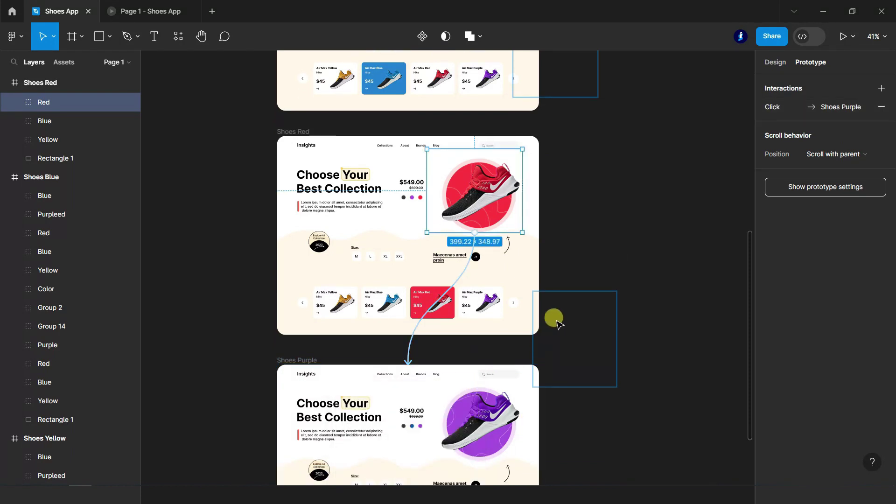
{"action": "left_click", "coordinate": [481, 302]}
{"action": "left_click_drag", "start_coordinate": [481, 319], "coordinate": [489, 378]}
{"action": "scroll", "coordinate": [466, 374], "scroll_direction": "down", "scroll_amount": 3}
{"action": "scroll", "coordinate": [470, 377], "scroll_direction": "down", "scroll_amount": 1}
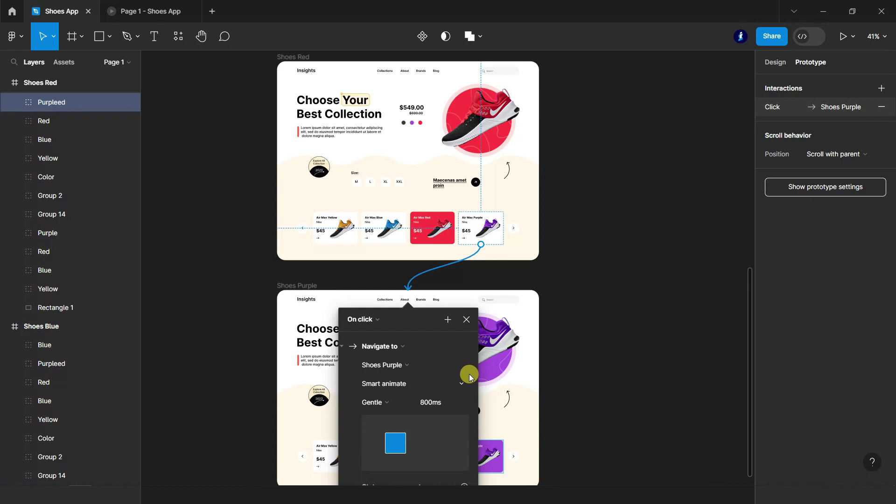
{"action": "left_click", "coordinate": [613, 304]}
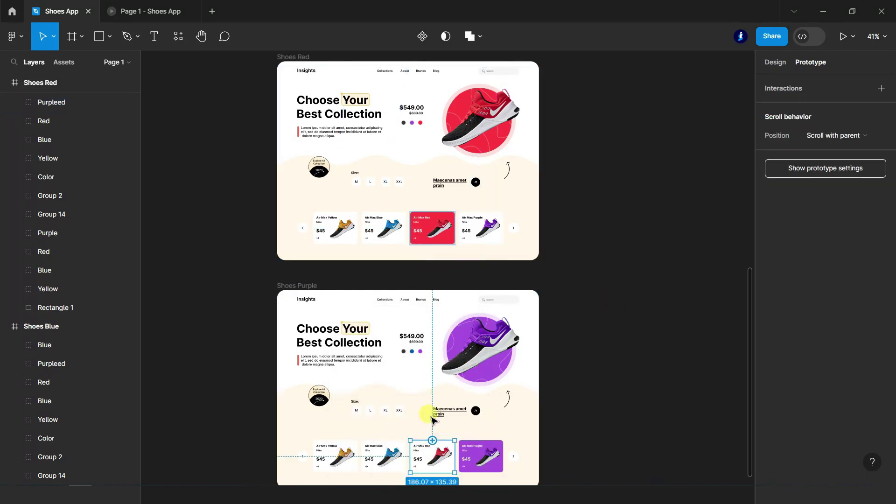
Step: In Shoes Purple, link the Air Max Red card to Shoes Red and the Air Max Blue card to Shoes Blue
{"action": "left_click_drag", "start_coordinate": [433, 440], "coordinate": [411, 256]}
{"action": "left_click", "coordinate": [467, 290]}
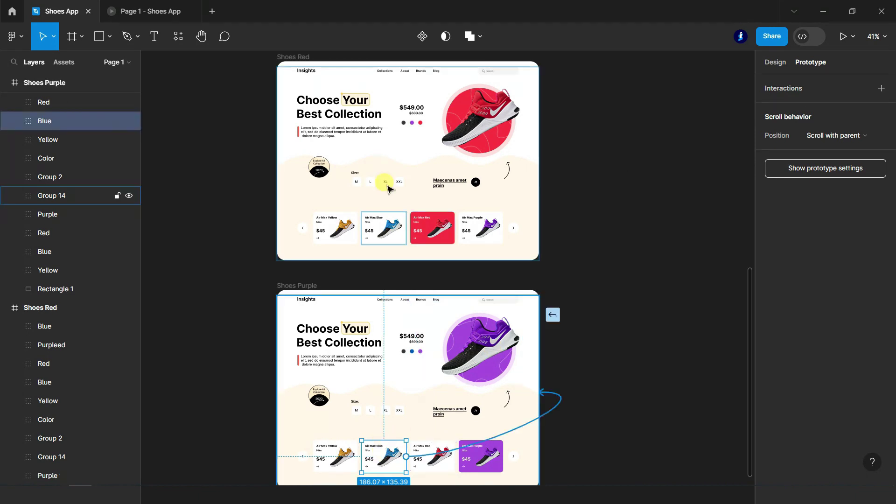
{"action": "left_click_drag", "start_coordinate": [387, 187], "coordinate": [410, 116]}
{"action": "left_click", "coordinate": [456, 173]}
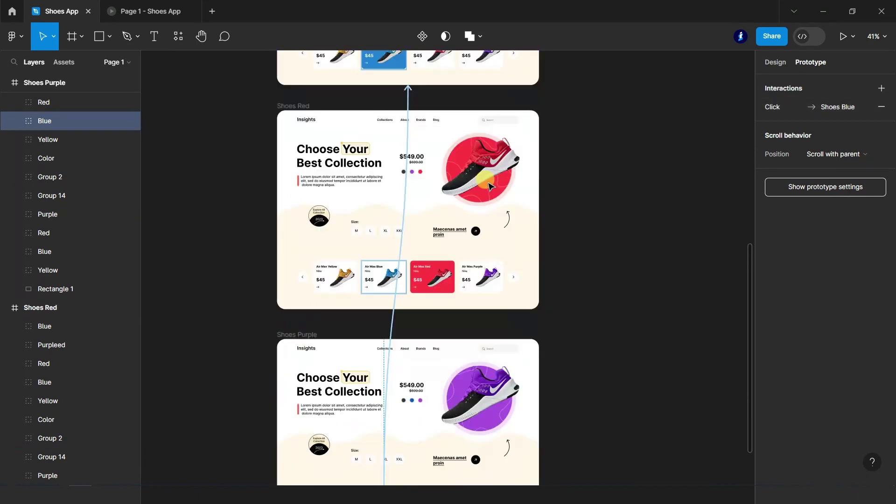
Step: Link the purple shoe image in Shoes Purple to the Shoes Yellow frame
{"action": "scroll", "coordinate": [490, 187], "scroll_direction": "down", "scroll_amount": 5}
{"action": "left_click", "coordinate": [485, 201]}
{"action": "scroll", "coordinate": [494, 382], "scroll_direction": "up", "scroll_amount": 3}
{"action": "mouse_move", "coordinate": [523, 368]}
{"action": "left_mouse_down"}
{"action": "mouse_move", "coordinate": [533, 85]}
{"action": "mouse_move", "coordinate": [520, 68]}
{"action": "left_mouse_up"}
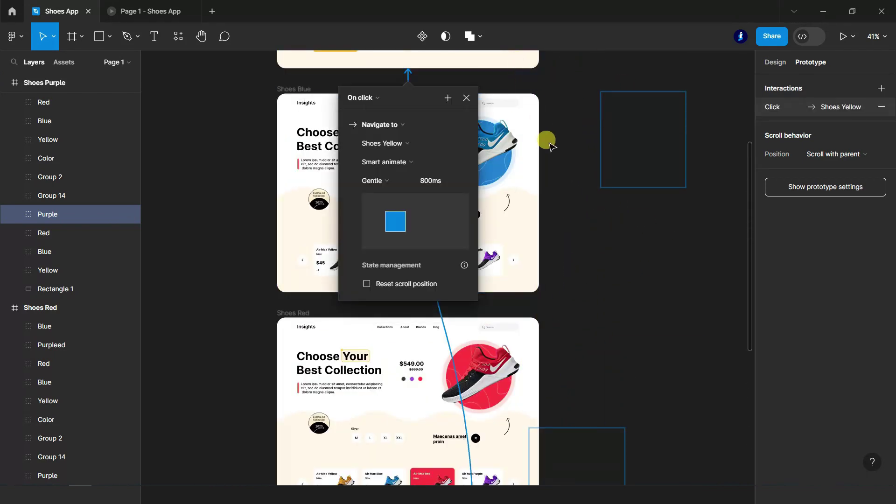
{"action": "left_click", "coordinate": [544, 101]}
{"action": "scroll", "coordinate": [553, 228], "scroll_direction": "up", "scroll_amount": 2}
{"action": "scroll", "coordinate": [552, 228], "scroll_direction": "up", "scroll_amount": 2}
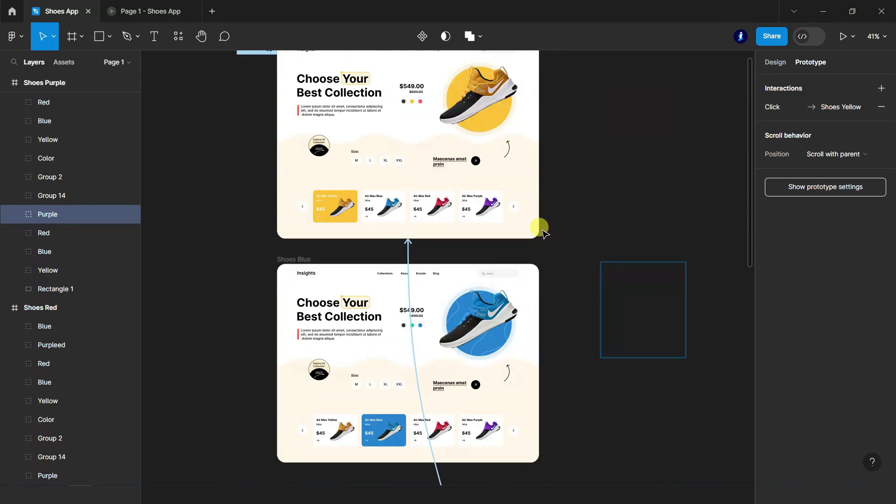
{"action": "left_click", "coordinate": [558, 162]}
Step: In Shoes Yellow, link the Air Max Purple card to the Shoes Purple frame
{"action": "left_click_drag", "start_coordinate": [482, 221], "coordinate": [483, 334]}
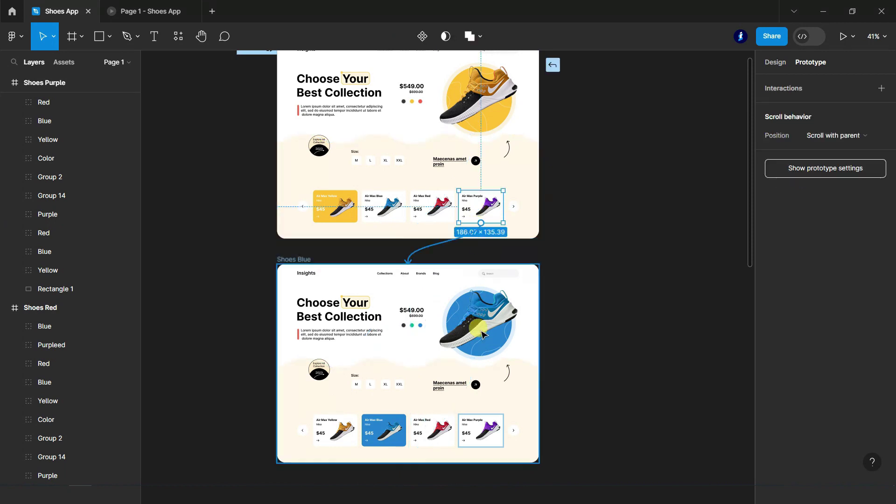
{"action": "scroll", "coordinate": [602, 453], "scroll_direction": "down", "scroll_amount": 8}
{"action": "left_click_drag", "start_coordinate": [602, 453], "coordinate": [410, 336]}
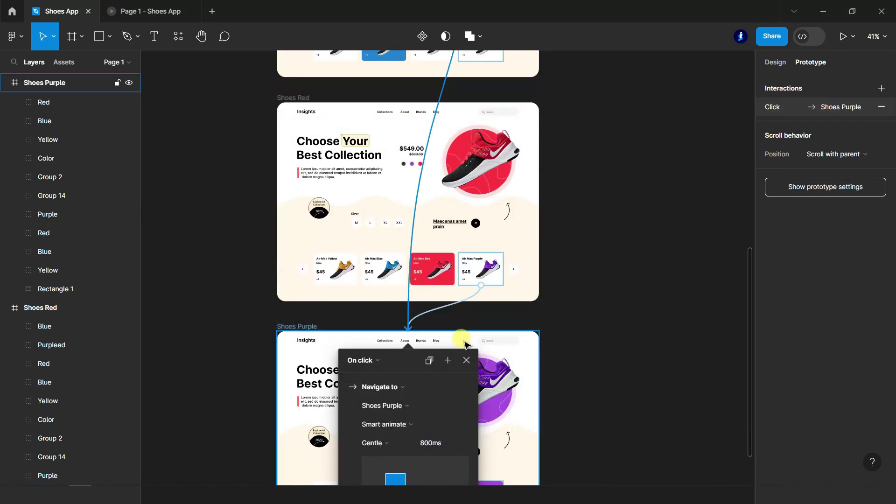
{"action": "scroll", "coordinate": [468, 336], "scroll_direction": "up", "scroll_amount": 2}
{"action": "scroll", "coordinate": [468, 336], "scroll_direction": "up", "scroll_amount": 6}
{"action": "left_click", "coordinate": [606, 250]}
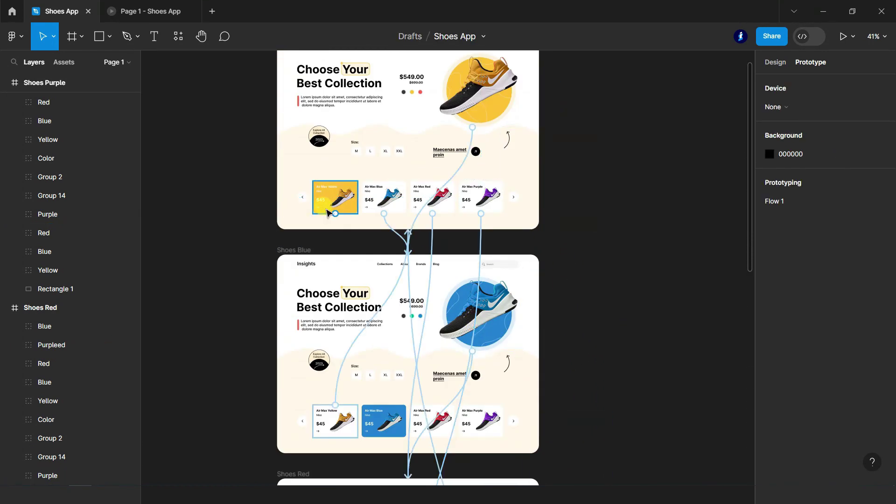
{"action": "scroll", "coordinate": [541, 234], "scroll_direction": "down", "scroll_amount": 5}
Step: In Shoes Blue, link the Air Max Red card to Shoes Red and the Air Max Purple card to Shoes Purple
{"action": "left_click", "coordinate": [328, 323]}
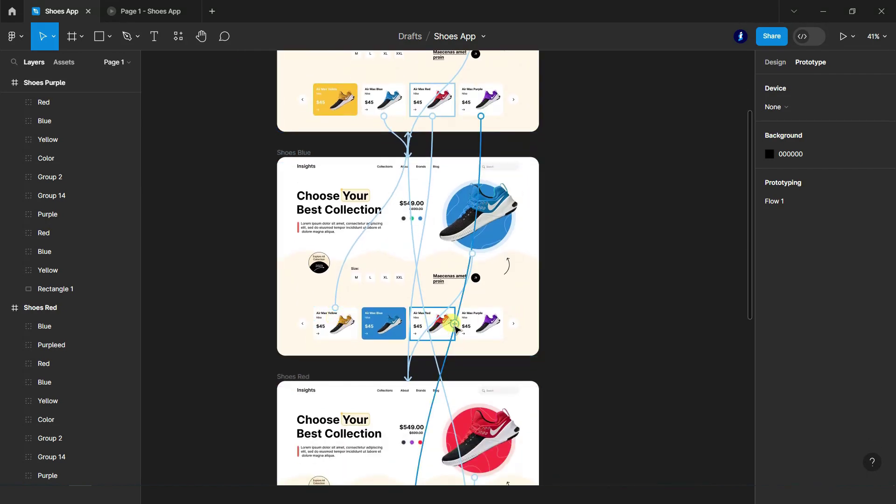
{"action": "left_click_drag", "start_coordinate": [455, 325], "coordinate": [427, 379]}
{"action": "left_click", "coordinate": [608, 282]}
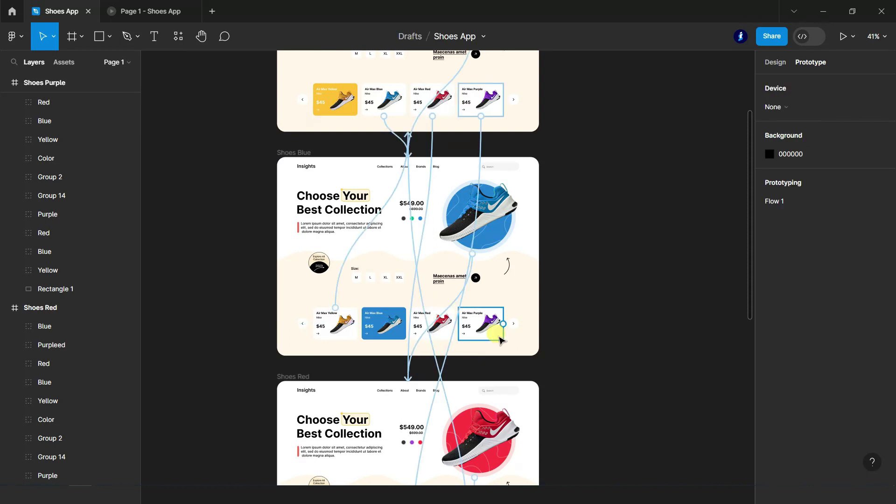
{"action": "left_click", "coordinate": [481, 323]}
{"action": "left_click_drag", "start_coordinate": [481, 340], "coordinate": [420, 481]}
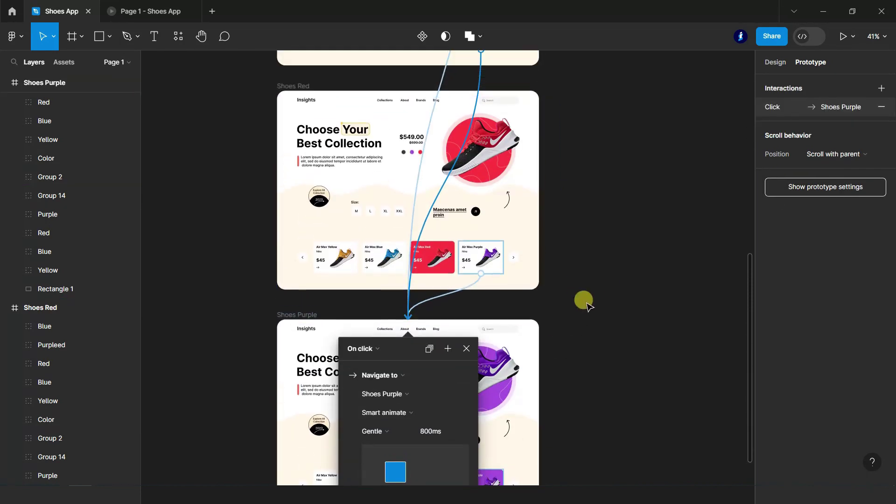
{"action": "scroll", "coordinate": [581, 300], "scroll_direction": "up", "scroll_amount": 3}
{"action": "left_click", "coordinate": [574, 235]}
{"action": "scroll", "coordinate": [575, 238], "scroll_direction": "up", "scroll_amount": 1}
Step: In Shoes Red, link the Air Max Yellow card to the Shoes Yellow frame
{"action": "left_click", "coordinate": [404, 353]}
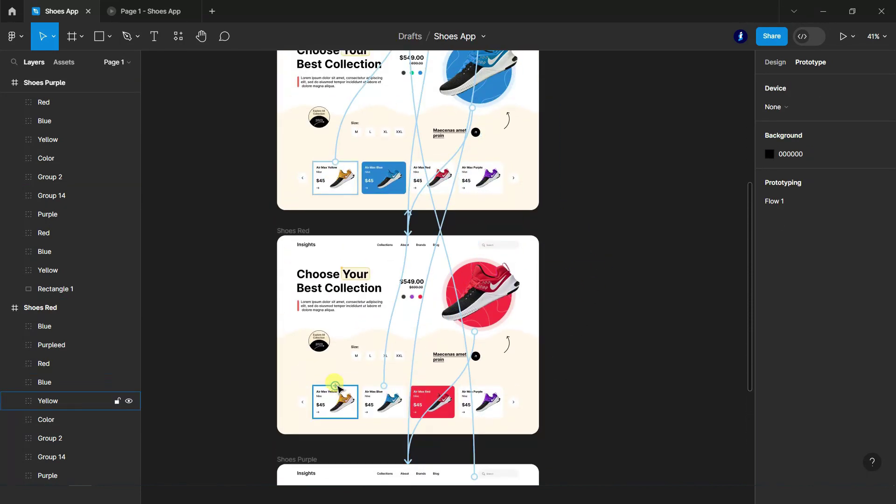
{"action": "left_click_drag", "start_coordinate": [336, 386], "coordinate": [392, 225]}
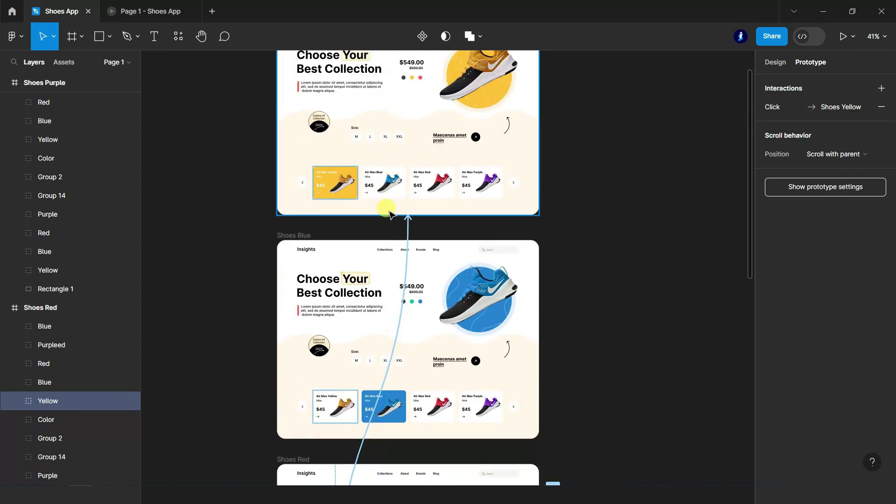
{"action": "left_click_drag", "start_coordinate": [438, 225], "coordinate": [434, 187]}
{"action": "scroll", "coordinate": [356, 411], "scroll_direction": "down", "scroll_amount": 6}
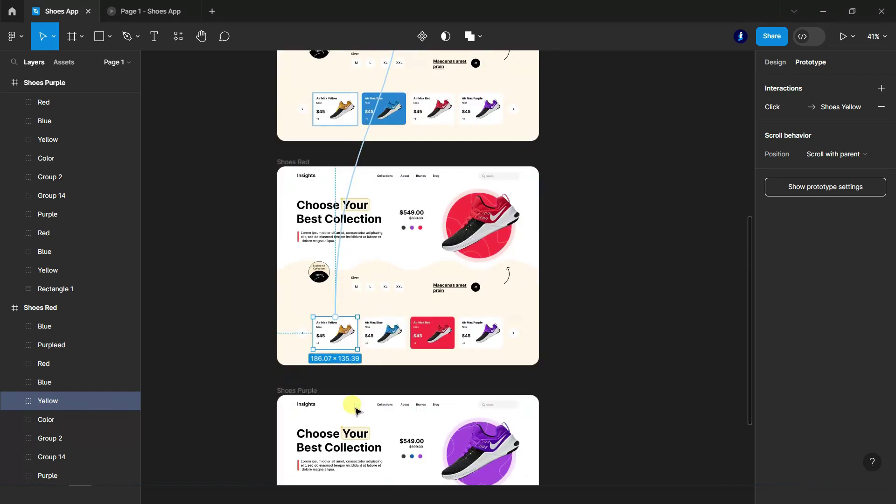
{"action": "scroll", "coordinate": [343, 352], "scroll_direction": "up", "scroll_amount": 5}
{"action": "scroll", "coordinate": [343, 353], "scroll_direction": "up", "scroll_amount": 4}
{"action": "scroll", "coordinate": [343, 352], "scroll_direction": "down", "scroll_amount": 11}
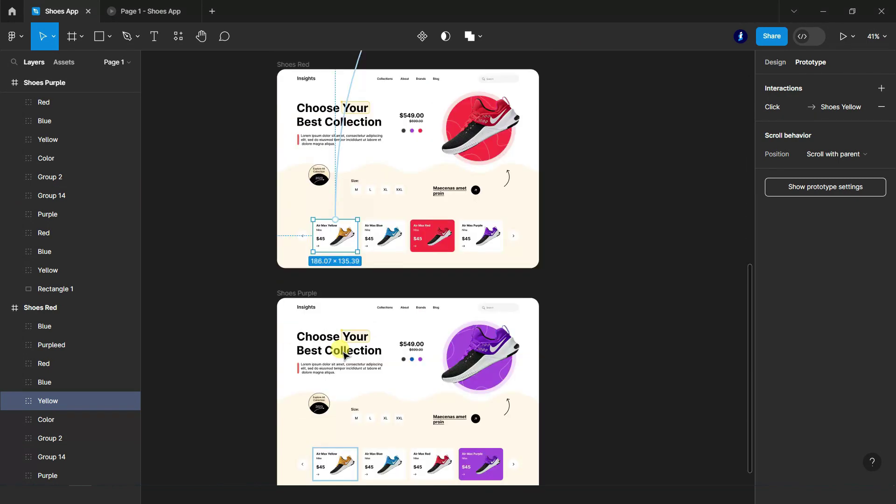
{"action": "left_click", "coordinate": [601, 264]}
{"action": "scroll", "coordinate": [588, 327], "scroll_direction": "down", "scroll_amount": 1}
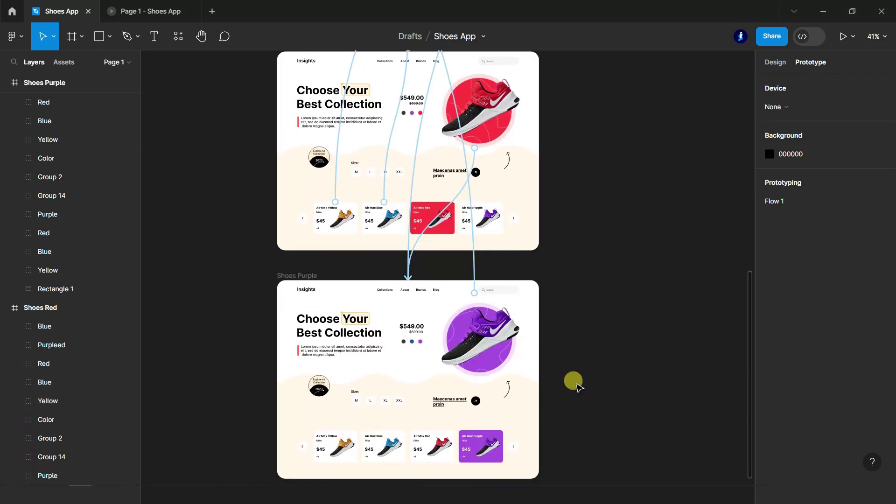
Step: Check the Shoes Purple links and connect its Air Max Yellow card to Shoes Yellow
{"action": "left_click", "coordinate": [518, 401]}
{"action": "scroll", "coordinate": [444, 416], "scroll_direction": "down", "scroll_amount": 2}
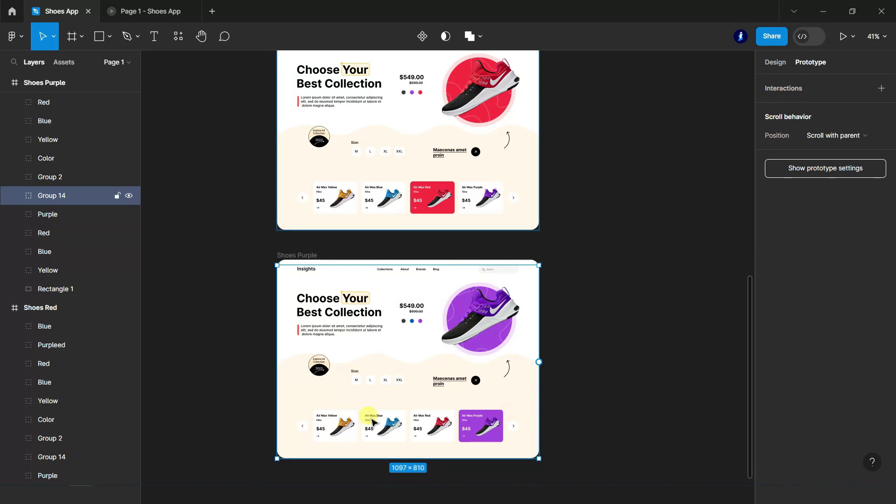
{"action": "left_click", "coordinate": [498, 325]}
{"action": "left_click", "coordinate": [438, 427]}
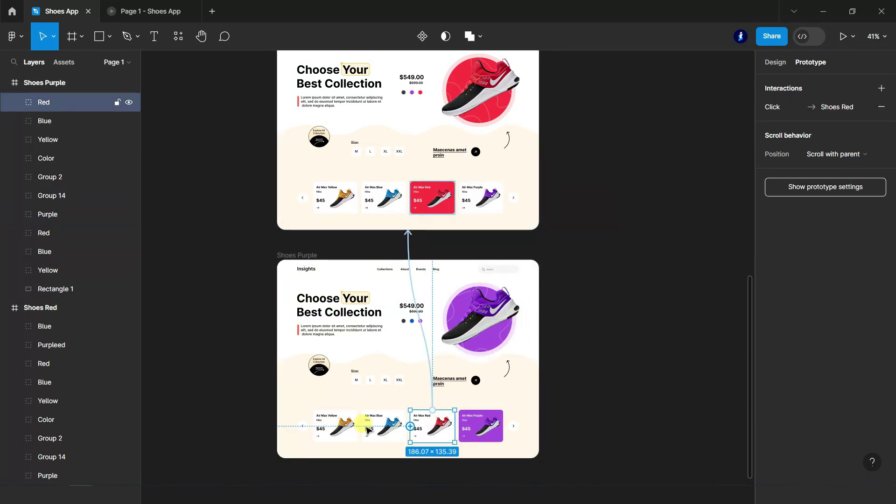
{"action": "left_click", "coordinate": [369, 430]}
{"action": "left_click_drag", "start_coordinate": [447, 70], "coordinate": [511, 89]}
{"action": "left_click", "coordinate": [460, 148]}
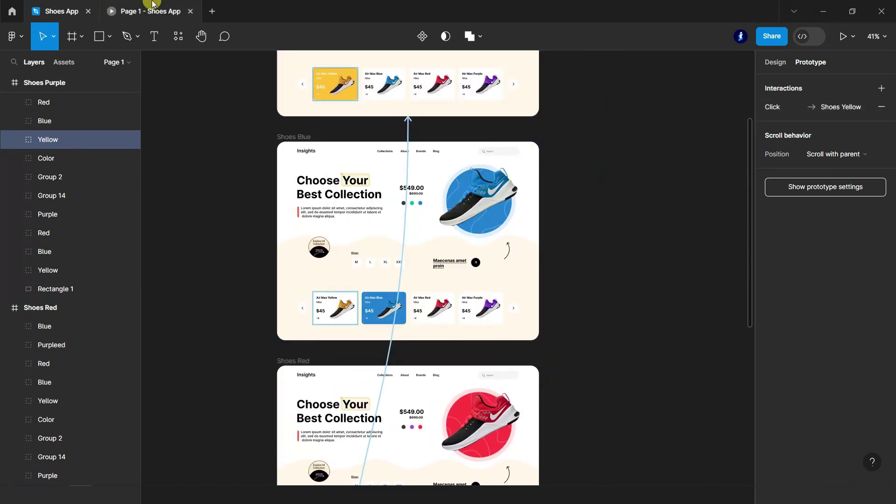
Step: Present the prototype from the start and click the blue, purple, red, blue and yellow cards to test the animations
{"action": "left_click", "coordinate": [843, 40]}
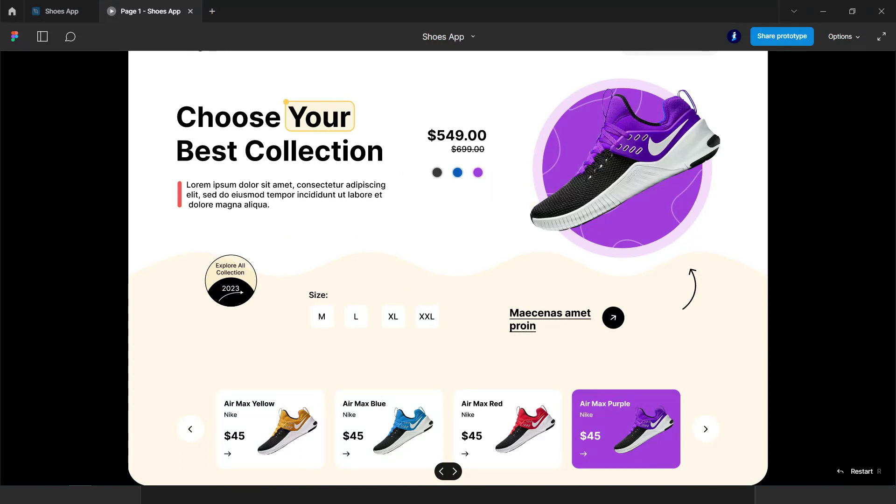
{"action": "left_click", "coordinate": [867, 472]}
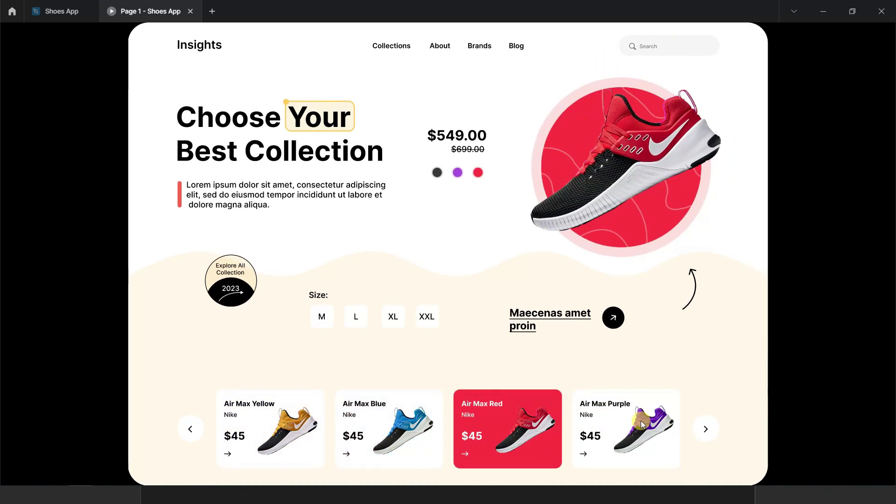
{"action": "left_click", "coordinate": [431, 420]}
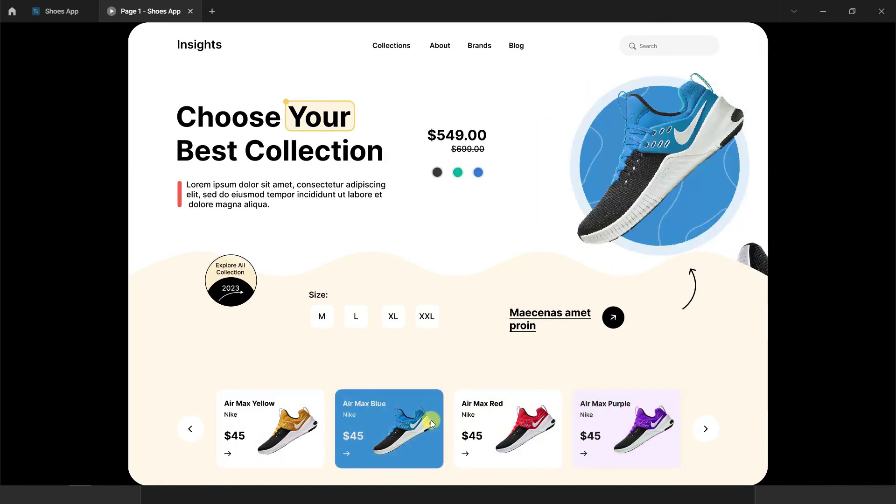
{"action": "left_click", "coordinate": [659, 420]}
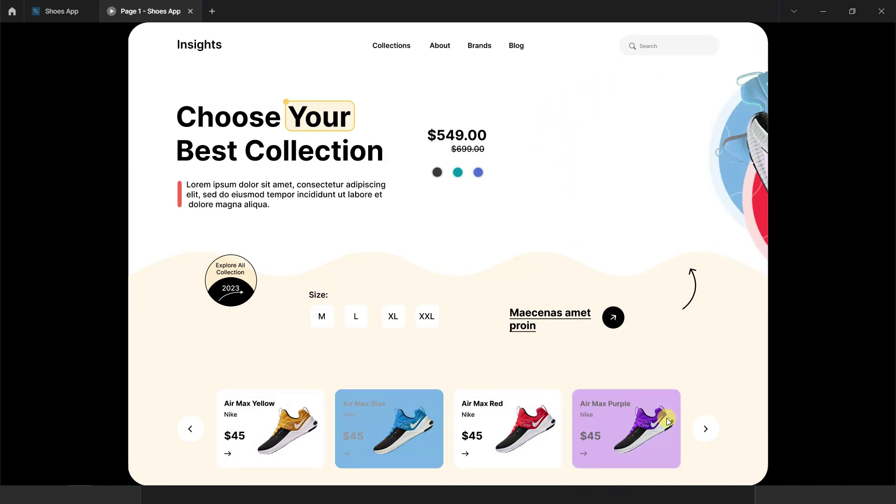
{"action": "left_click", "coordinate": [511, 428]}
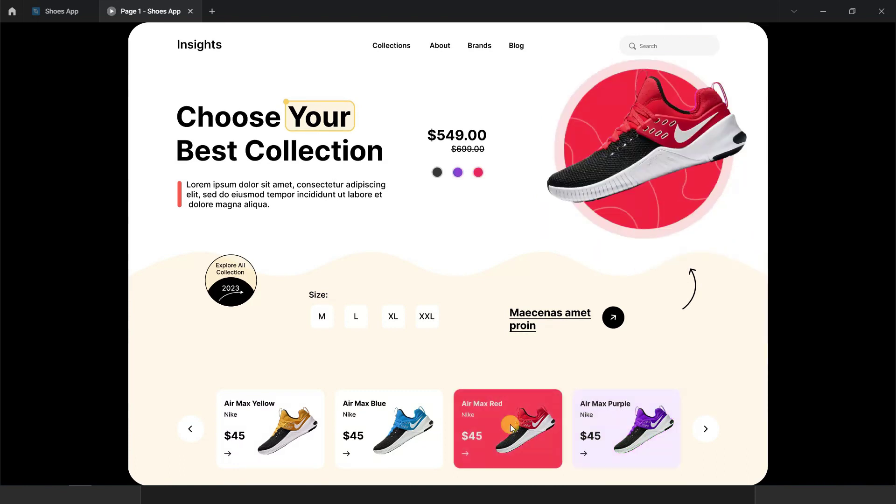
{"action": "left_click", "coordinate": [394, 426]}
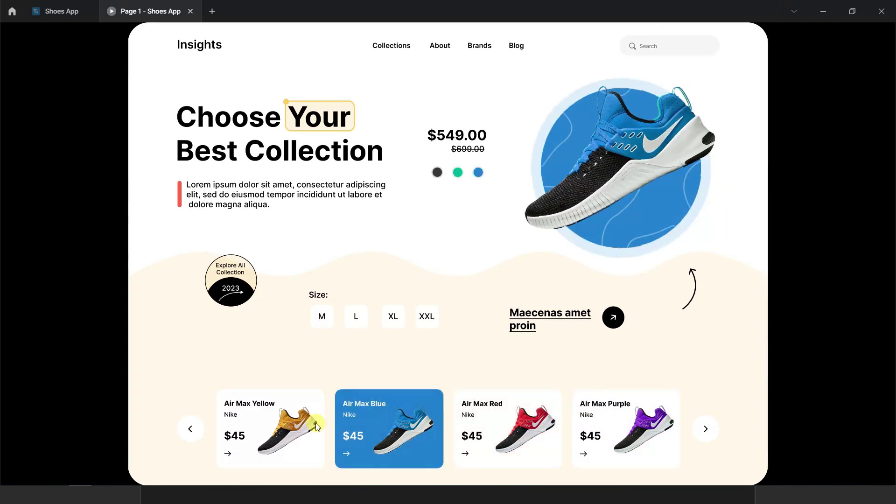
{"action": "left_click", "coordinate": [256, 429]}
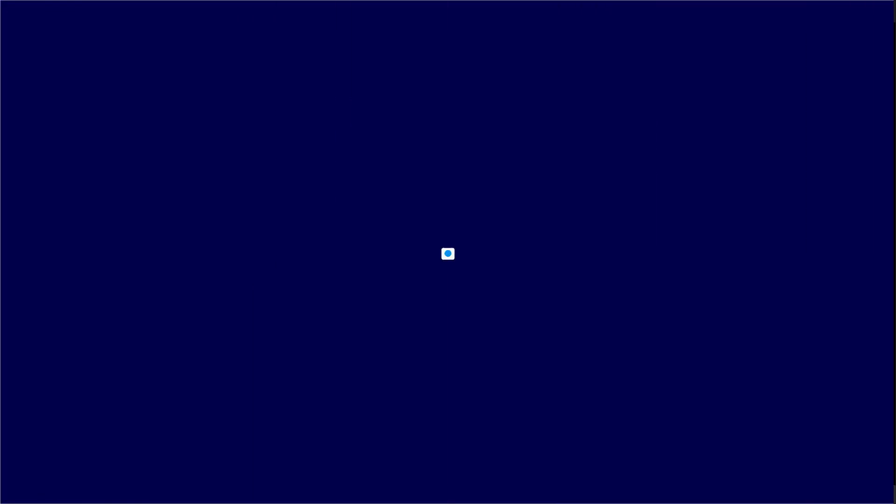